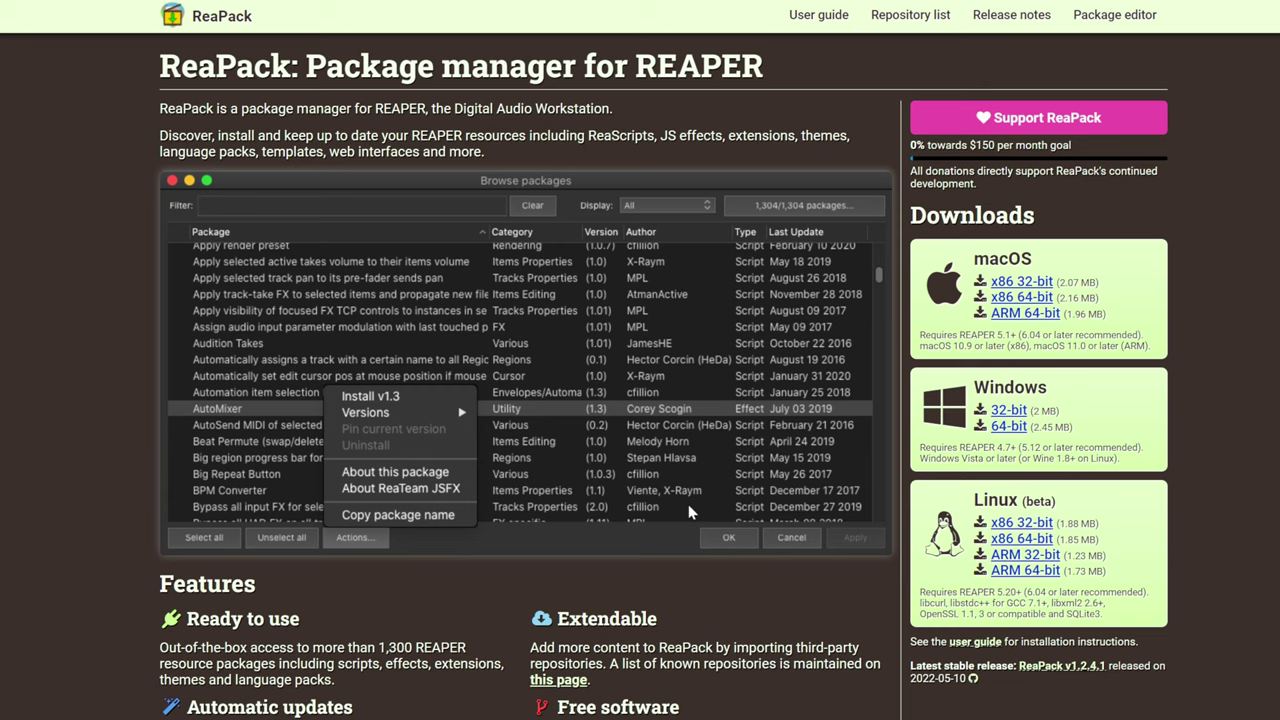
pyautogui.scroll(-4, 688, 511)
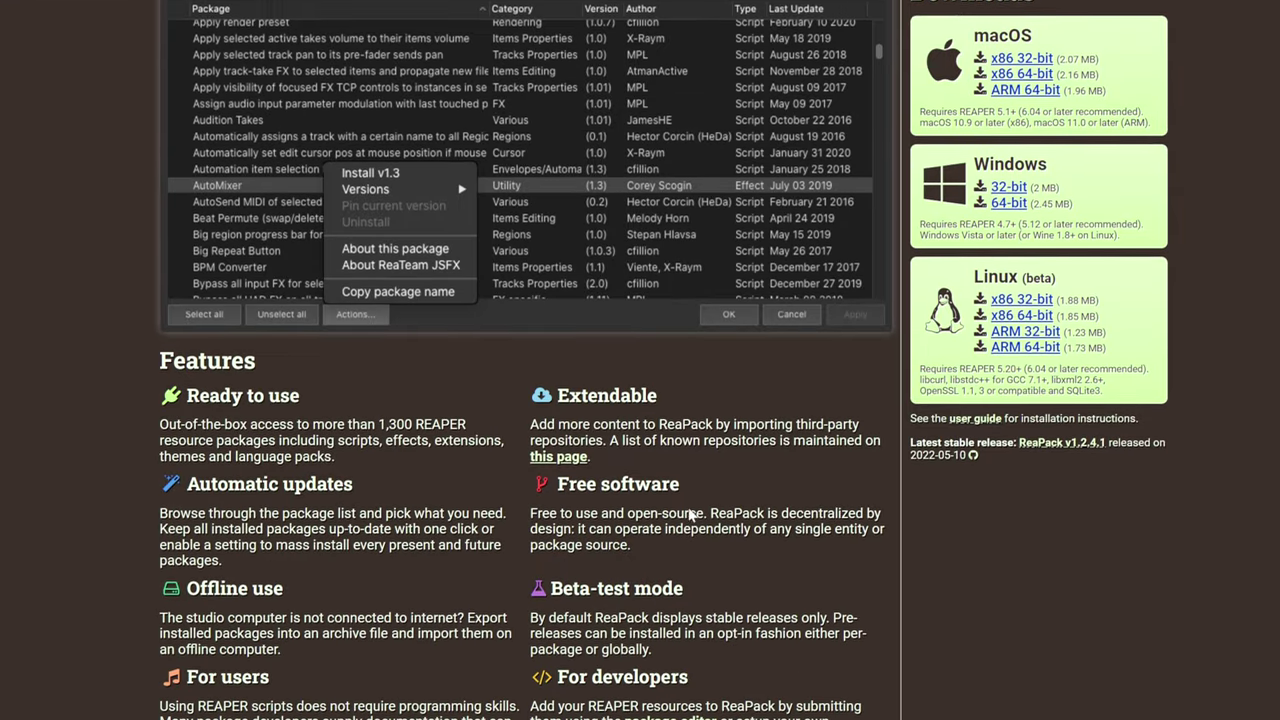
pyautogui.scroll(-4, 688, 511)
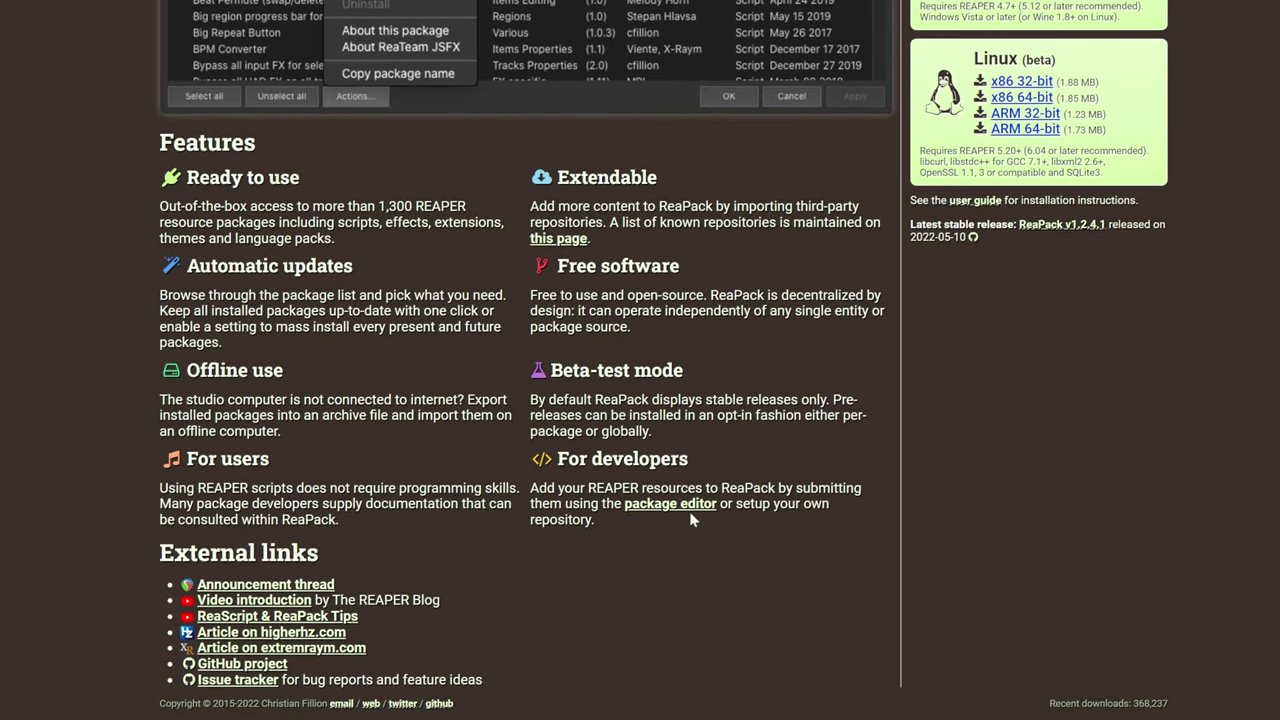
pyautogui.scroll(7, 716, 545)
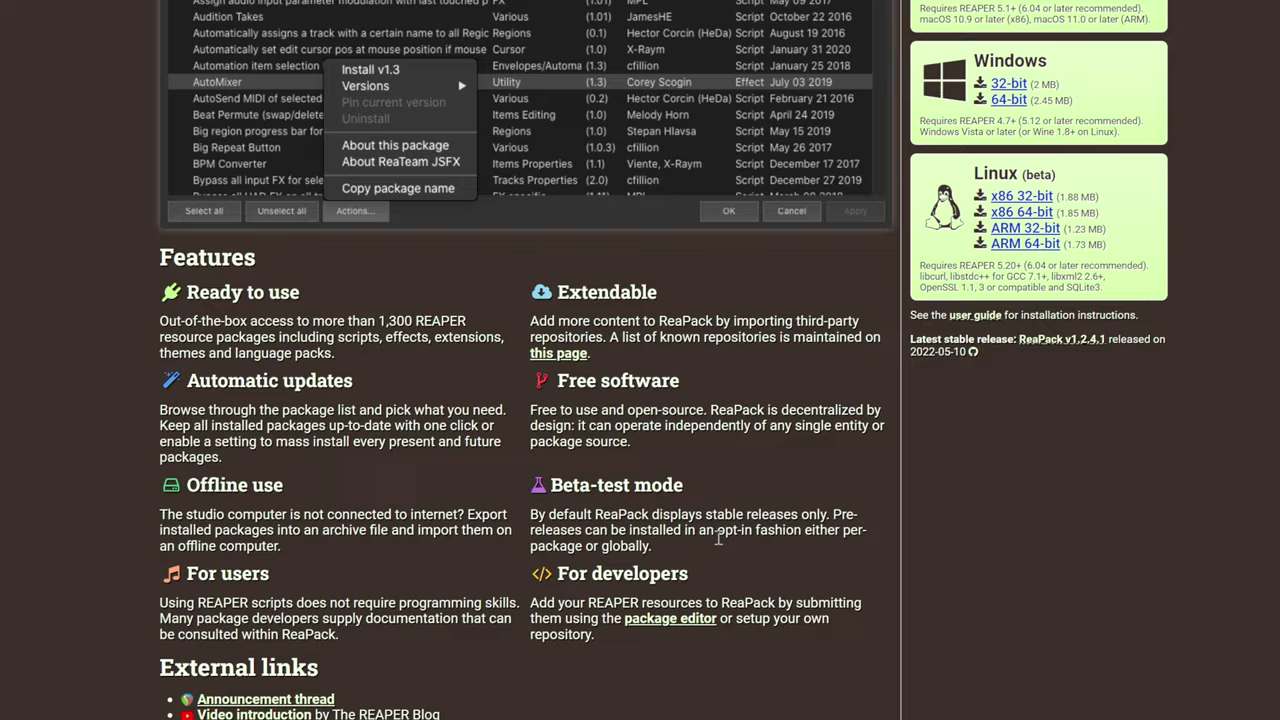
pyautogui.scroll(1, 719, 543)
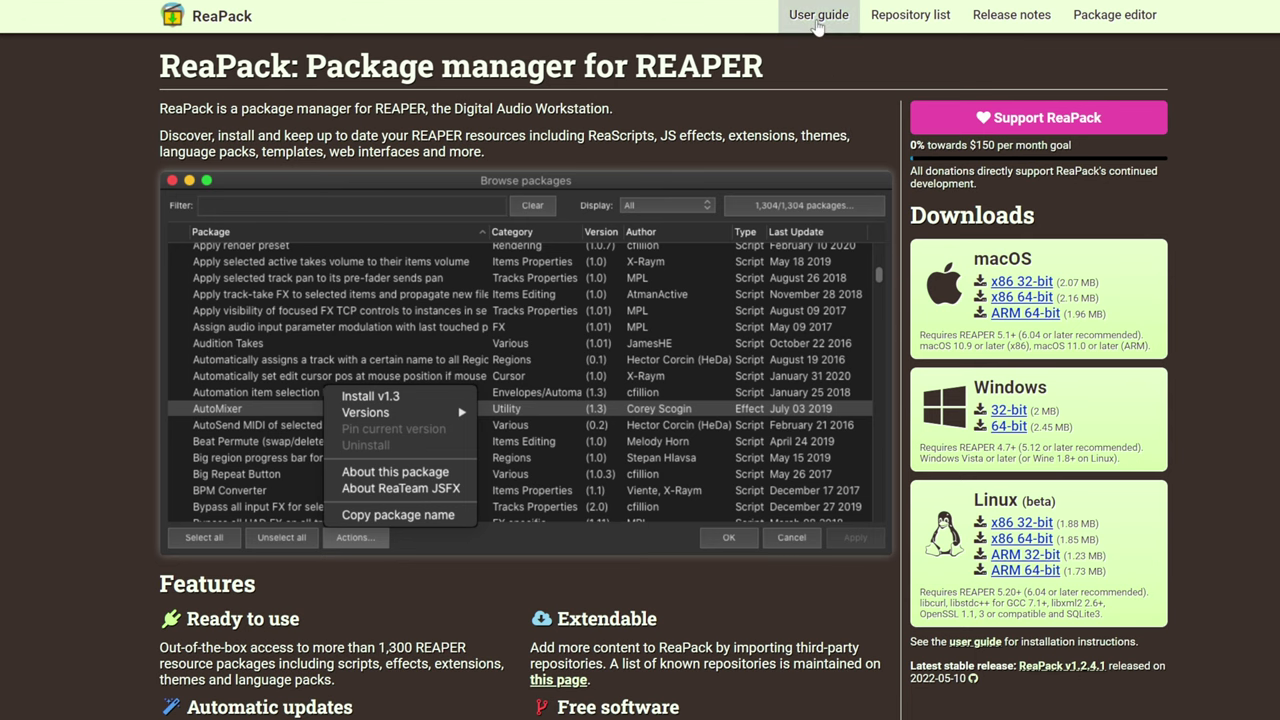
# Read the ReaPack User guide's Installation, Synchronize and Browse packages sections.
pyautogui.click(818, 22)
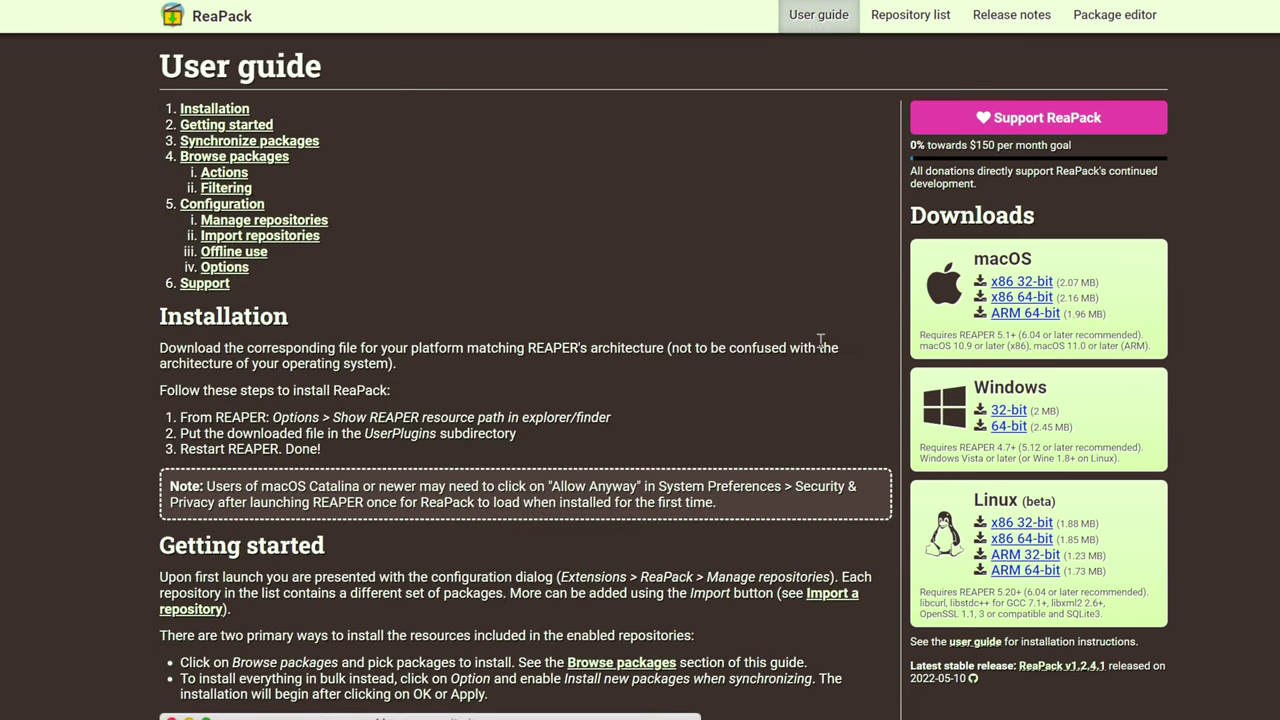
pyautogui.scroll(-5, 815, 347)
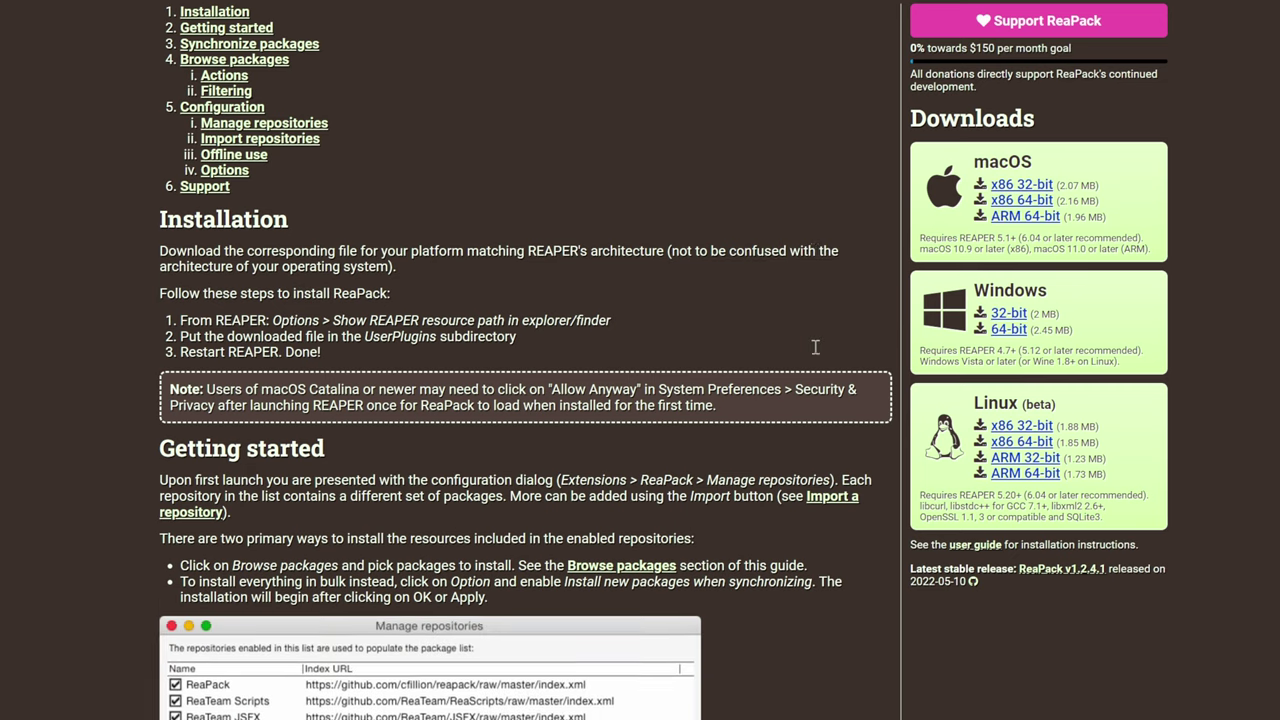
pyautogui.scroll(-5, 814, 346)
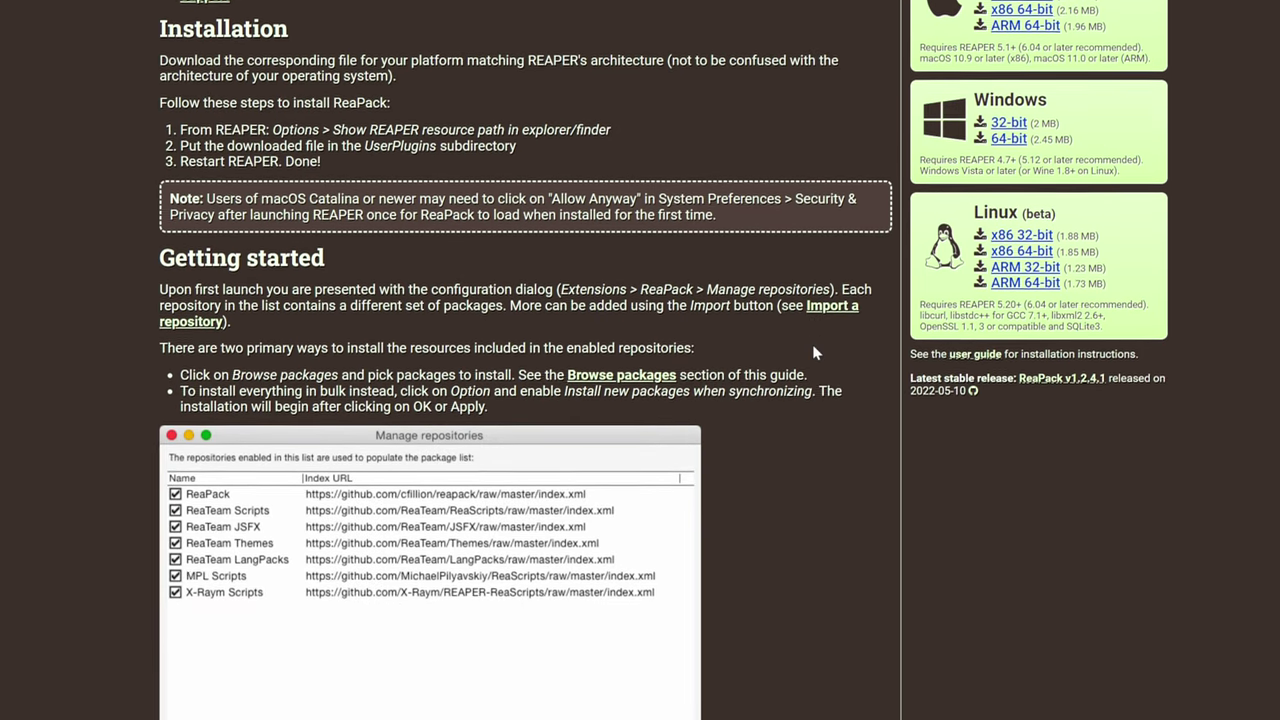
pyautogui.scroll(-10, 813, 347)
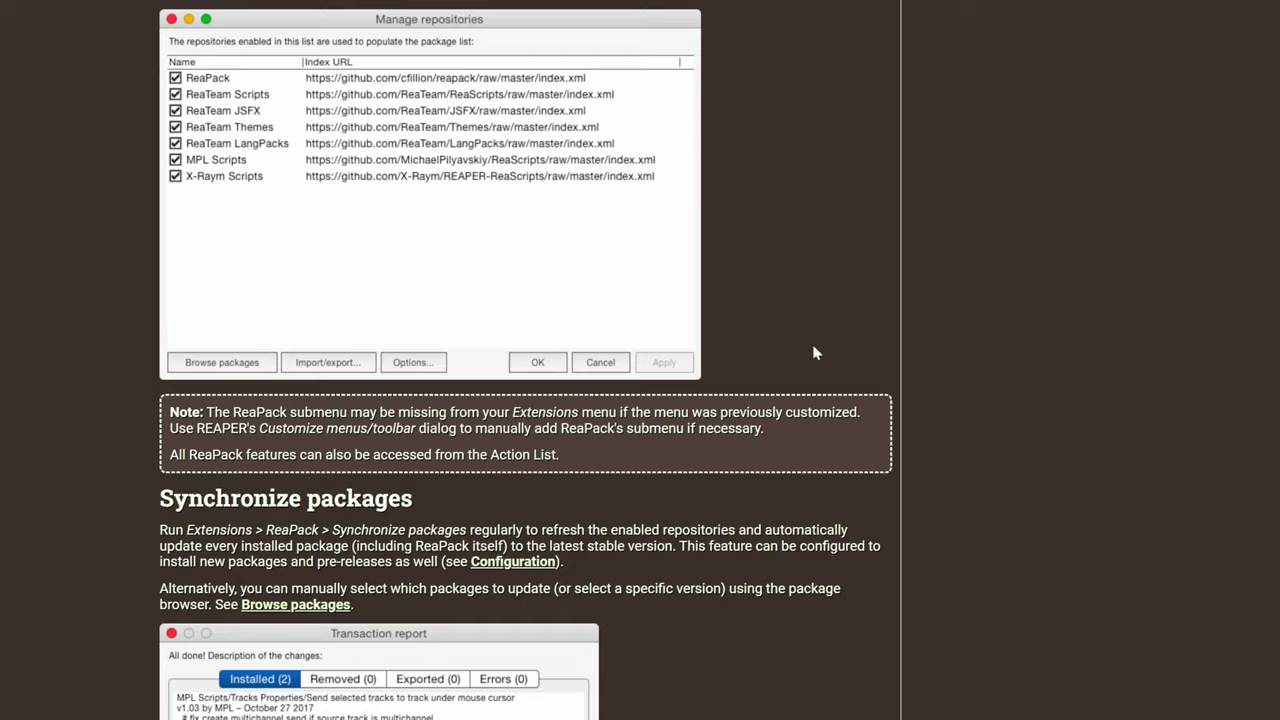
pyautogui.scroll(-11, 813, 352)
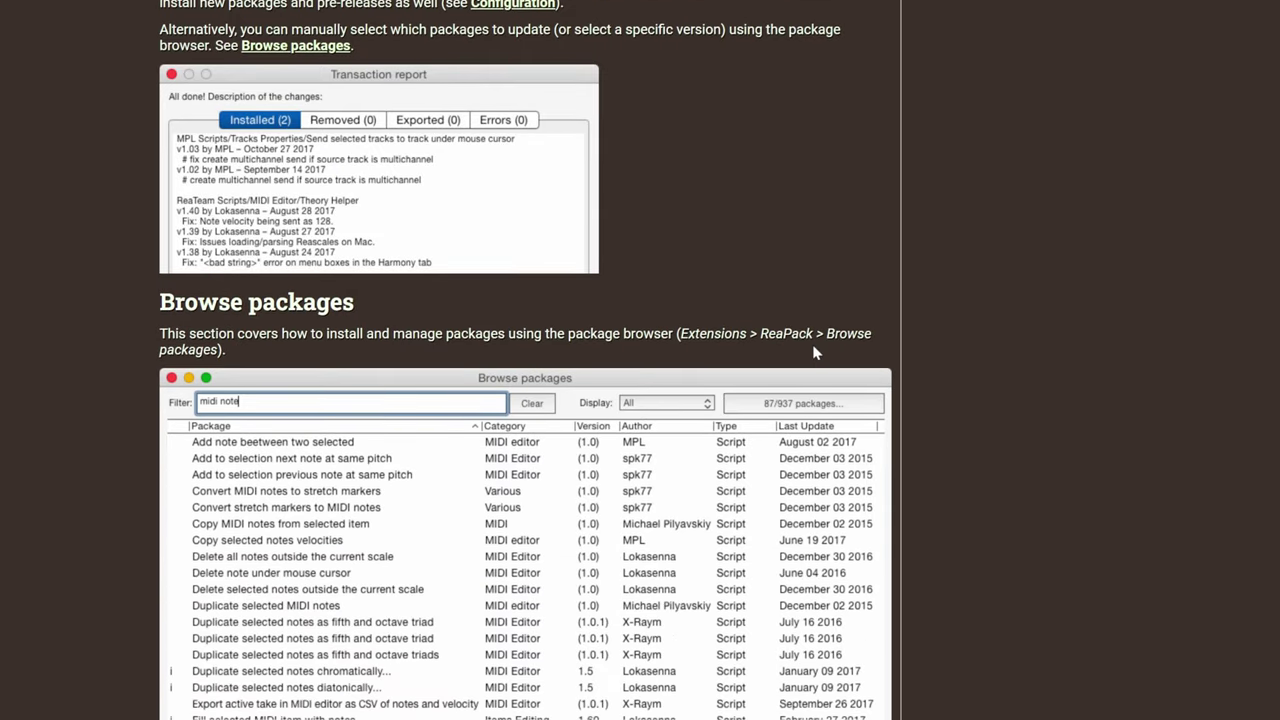
pyautogui.scroll(-5, 813, 352)
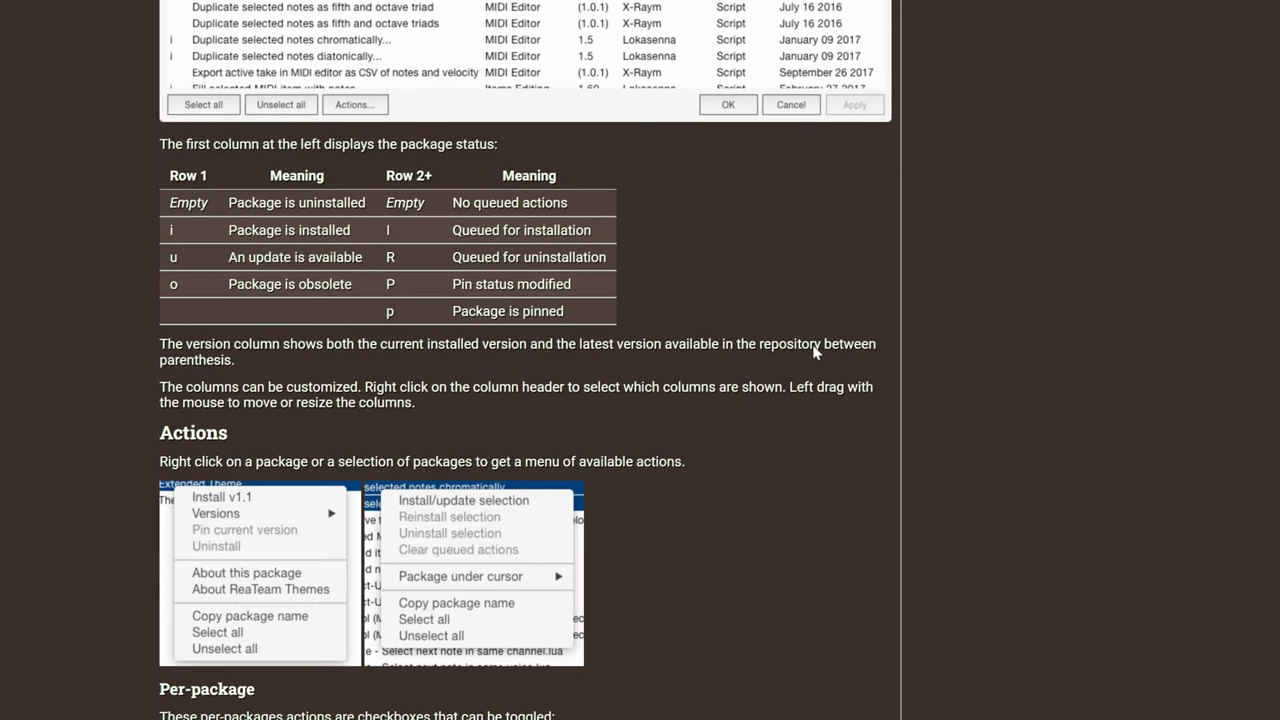
pyautogui.scroll(-10, 523, 360)
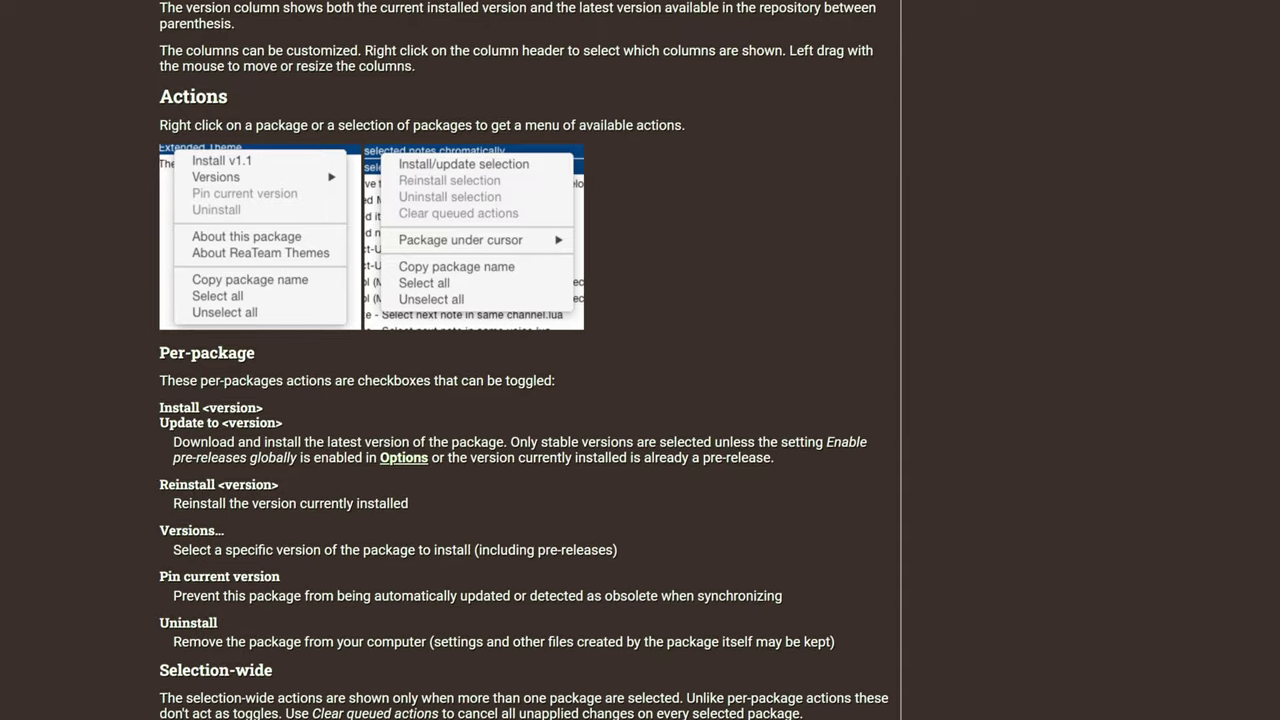
pyautogui.scroll(20, 640, 360)
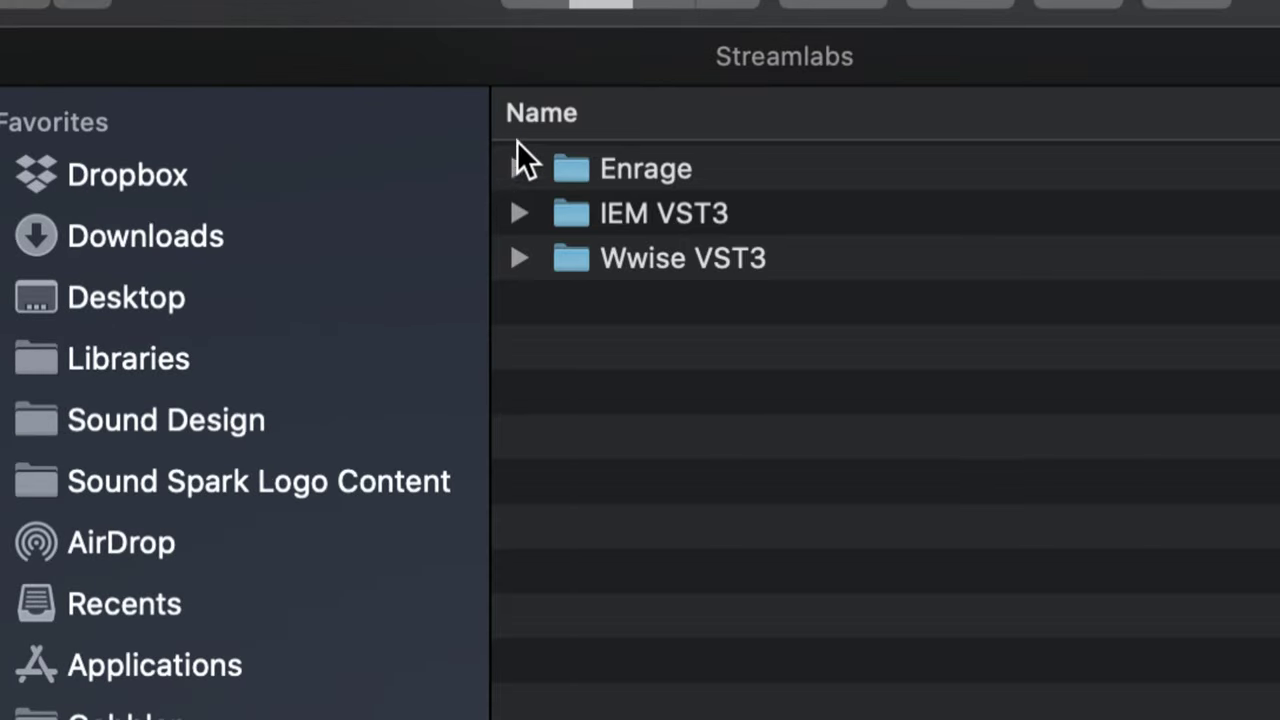
# Expand the Enrage folder and launch Enrage Player Installer 1.3.8.pkg.
pyautogui.click(515, 164)
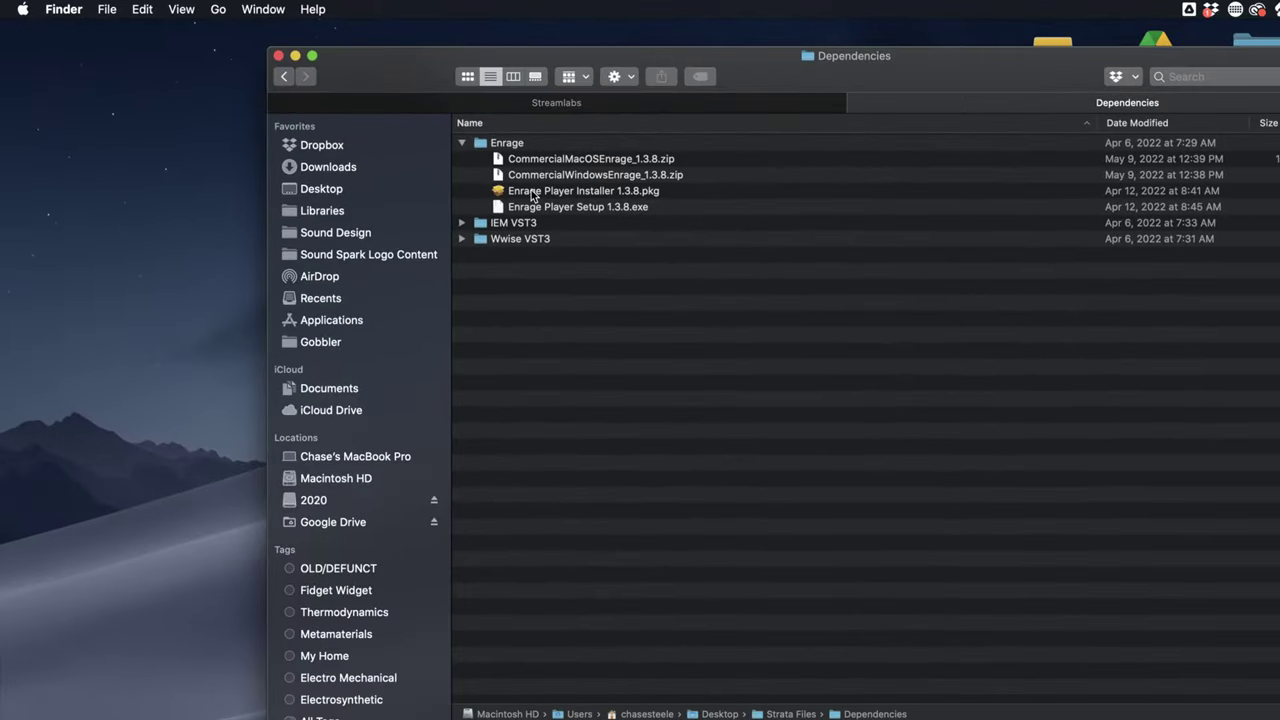
pyautogui.click(700, 248)
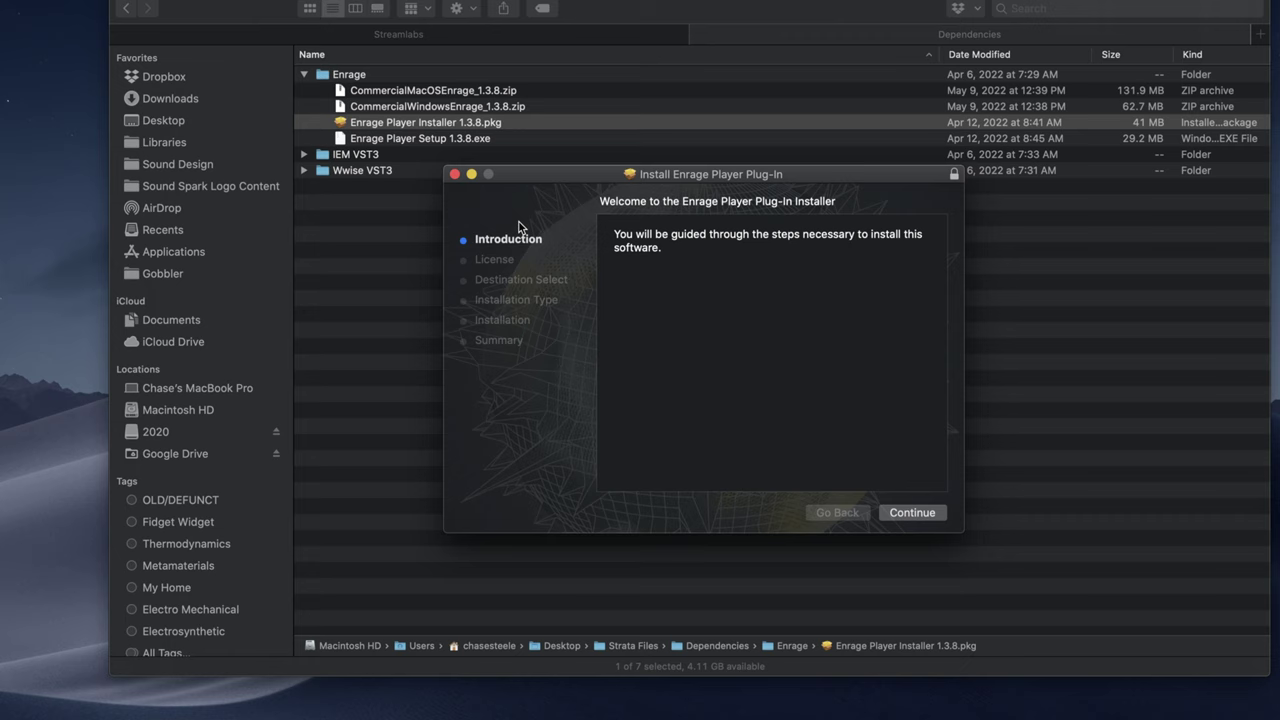
# Quit the Enrage installer and select the IEM Plug-in Suite package in Finder.
pyautogui.click(454, 174)
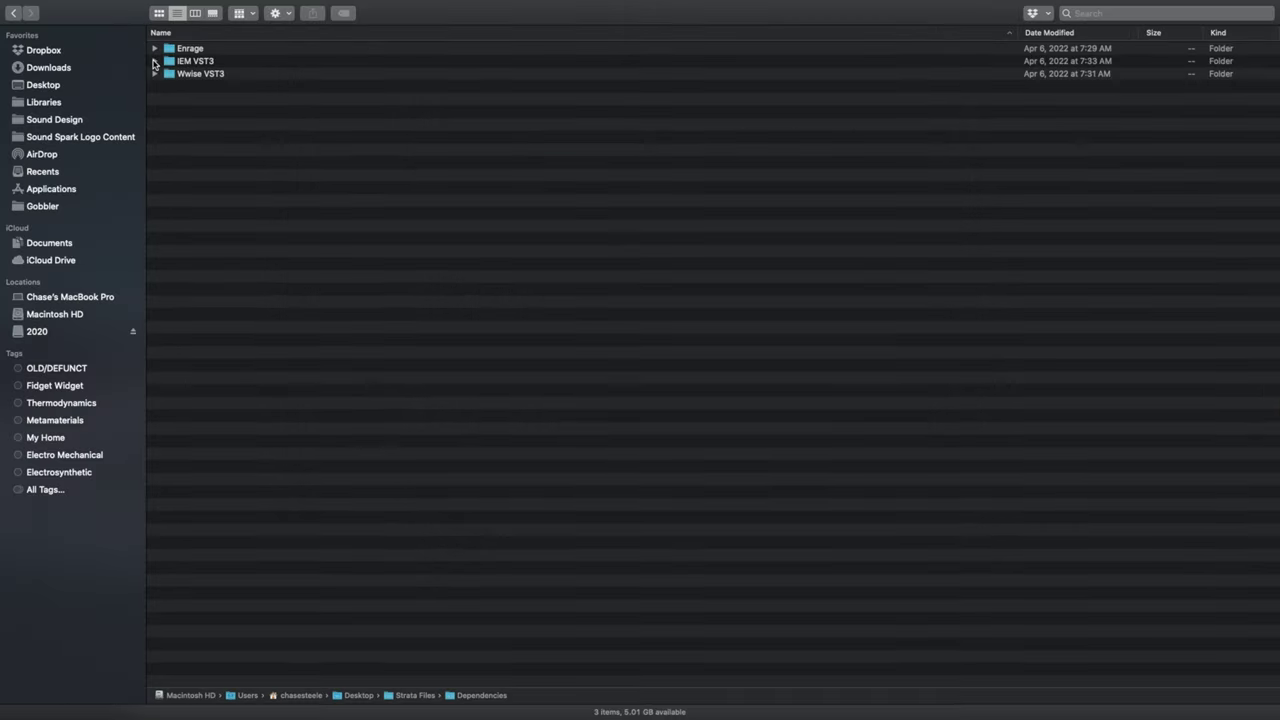
pyautogui.click(155, 61)
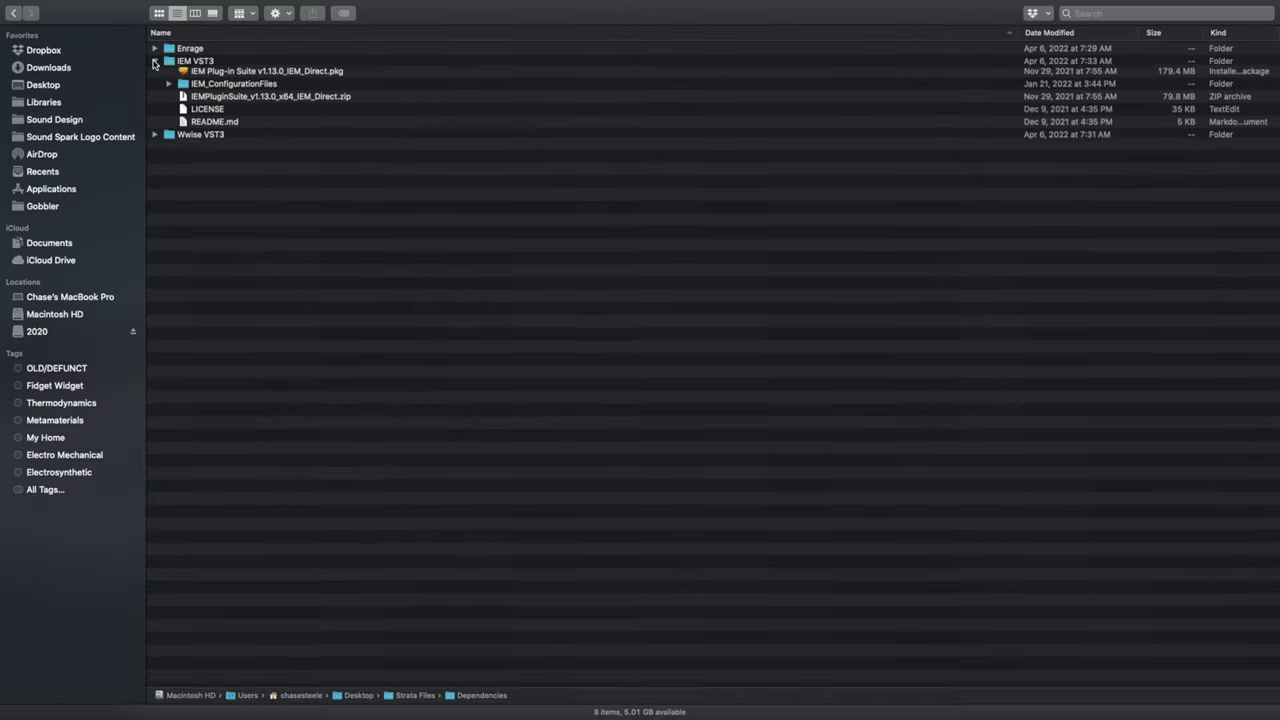
pyautogui.click(202, 75)
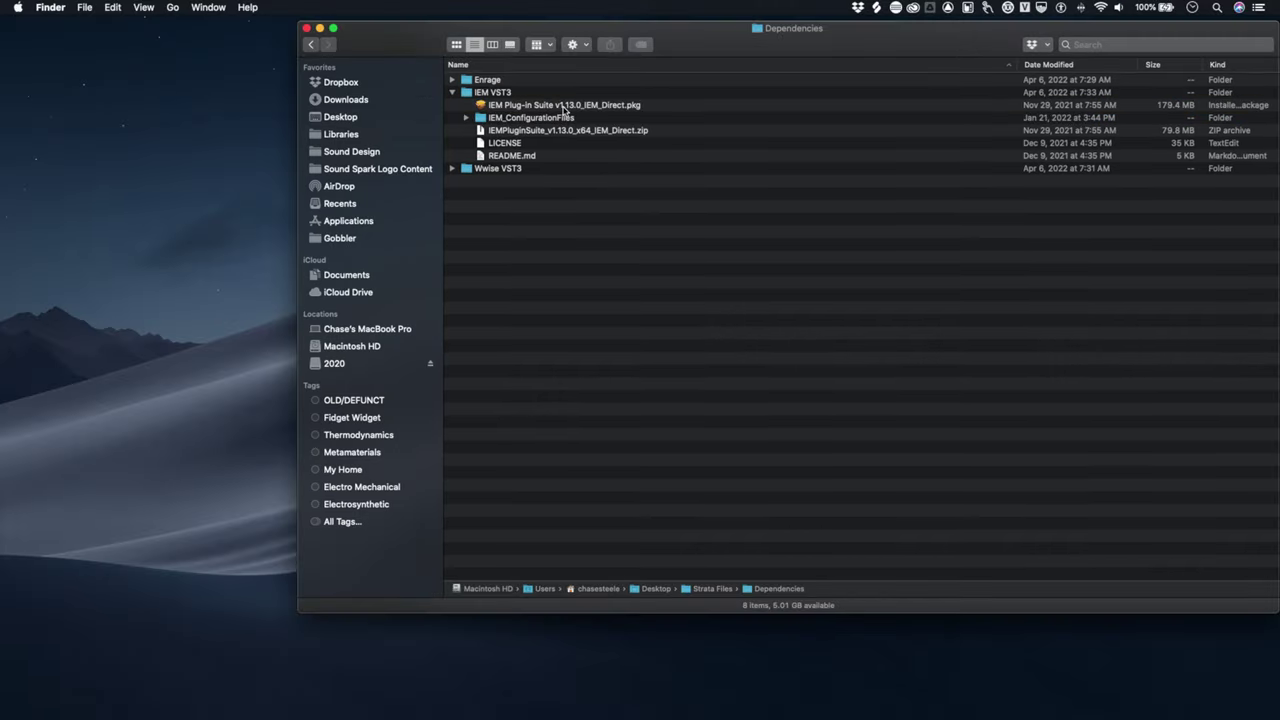
# Run the IEM Plug-in Suite v1.13.0 installer through to its custom component list.
pyautogui.doubleClick(563, 106)
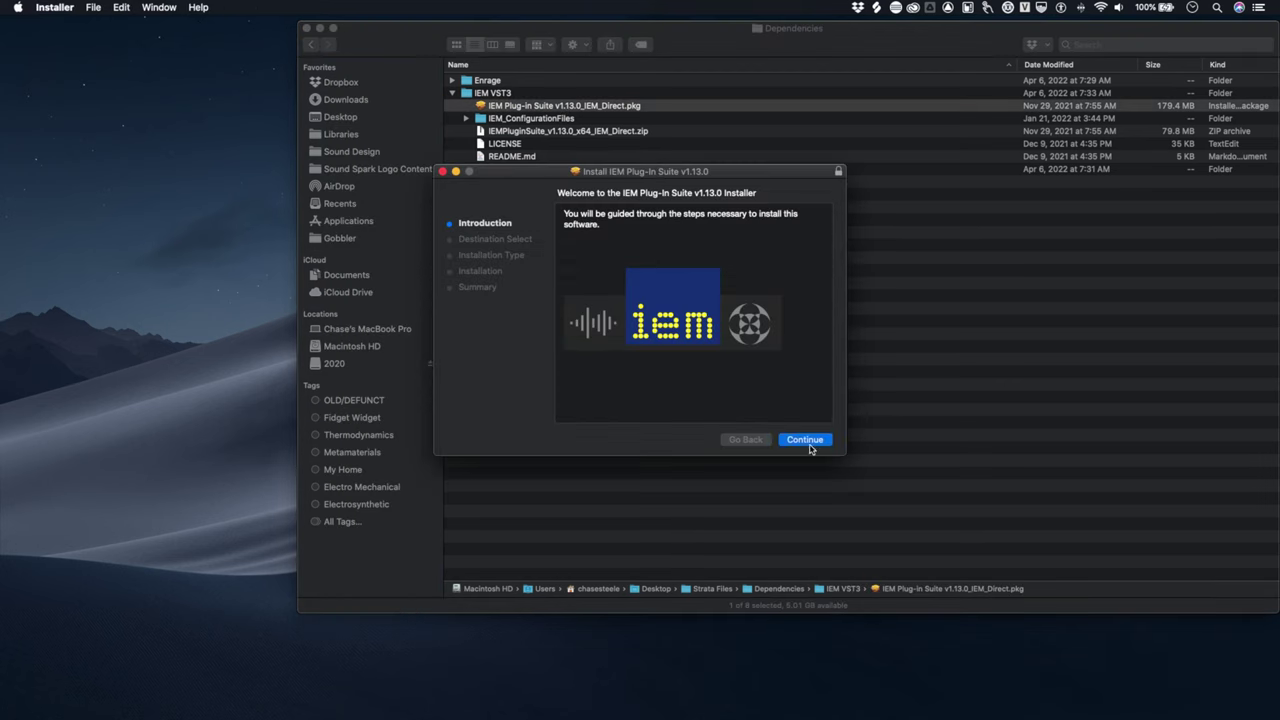
pyautogui.click(805, 440)
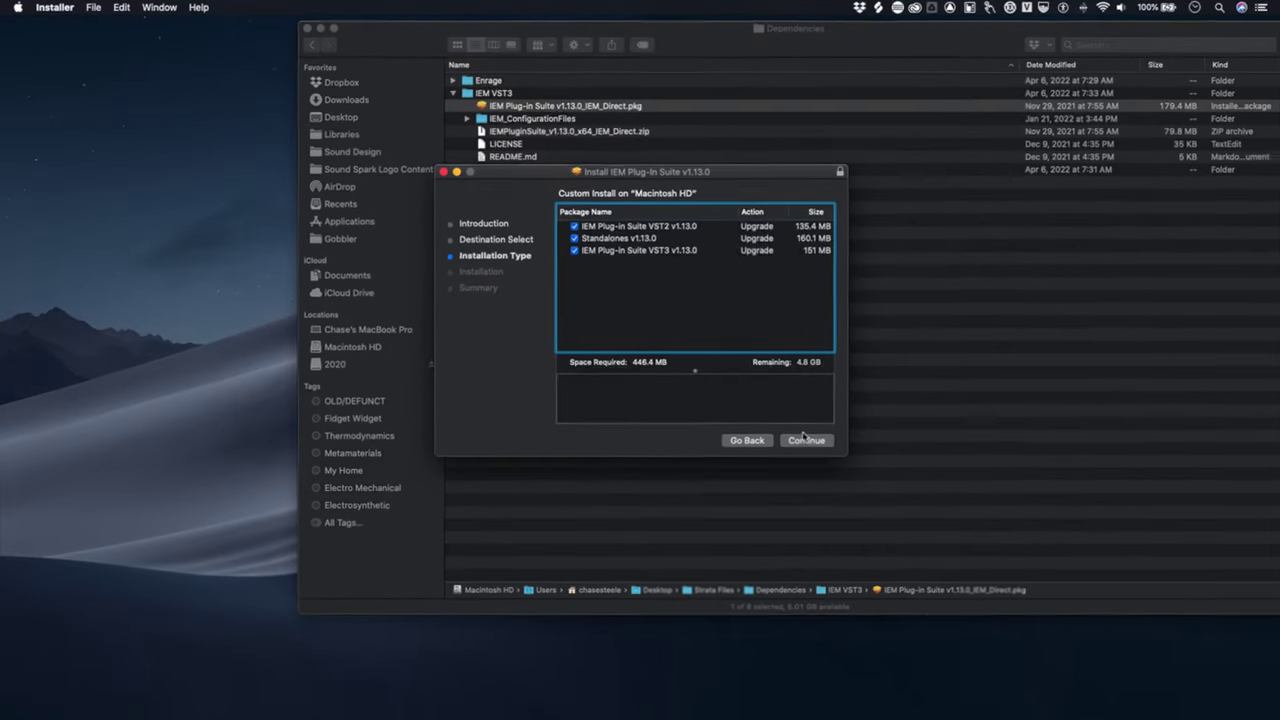
pyautogui.click(924, 600)
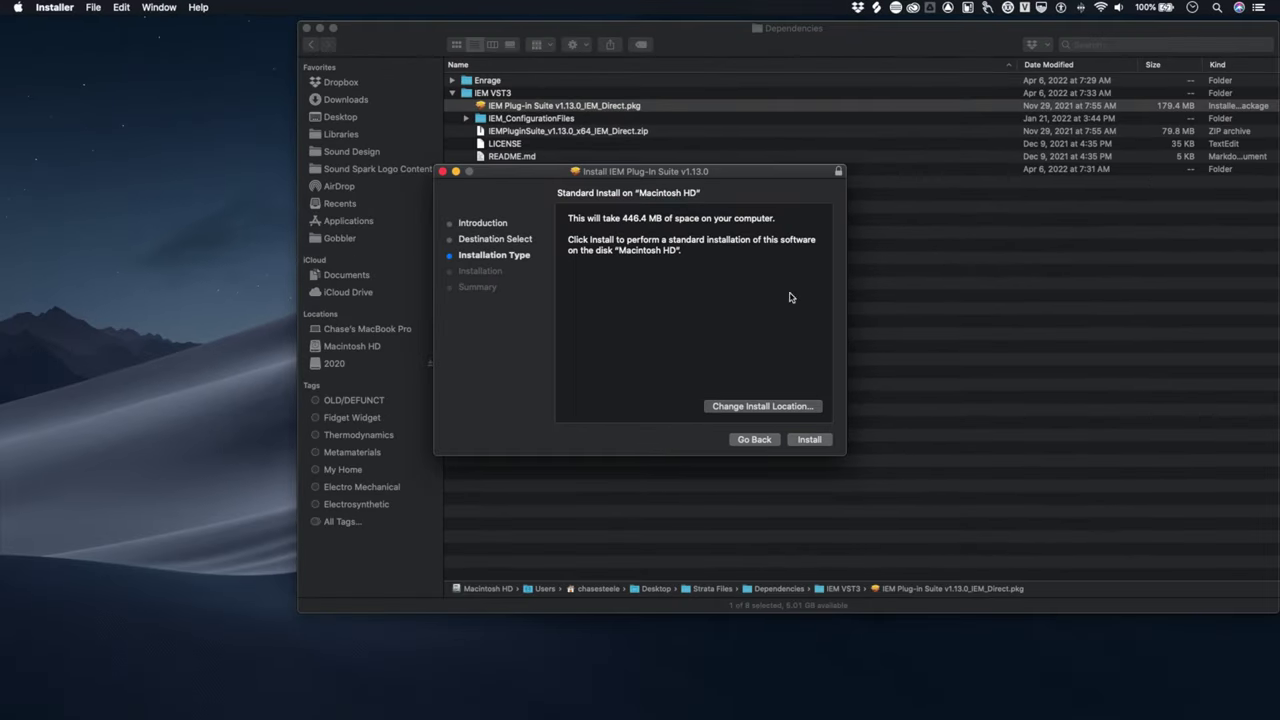
pyautogui.click(765, 441)
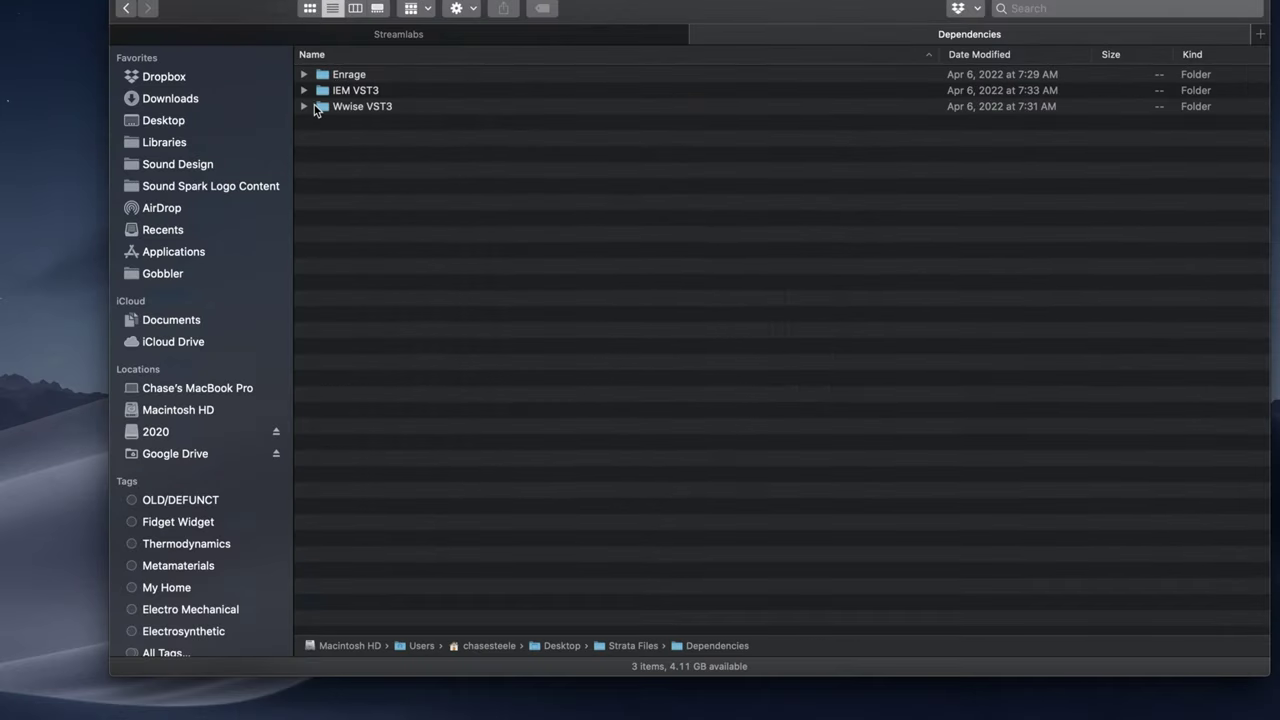
# Expand Wwise VST3 > 7851.78 and launch the WwiseVst MacOS_vst3.pkg installer.
pyautogui.click(316, 107)
pyautogui.click(305, 107)
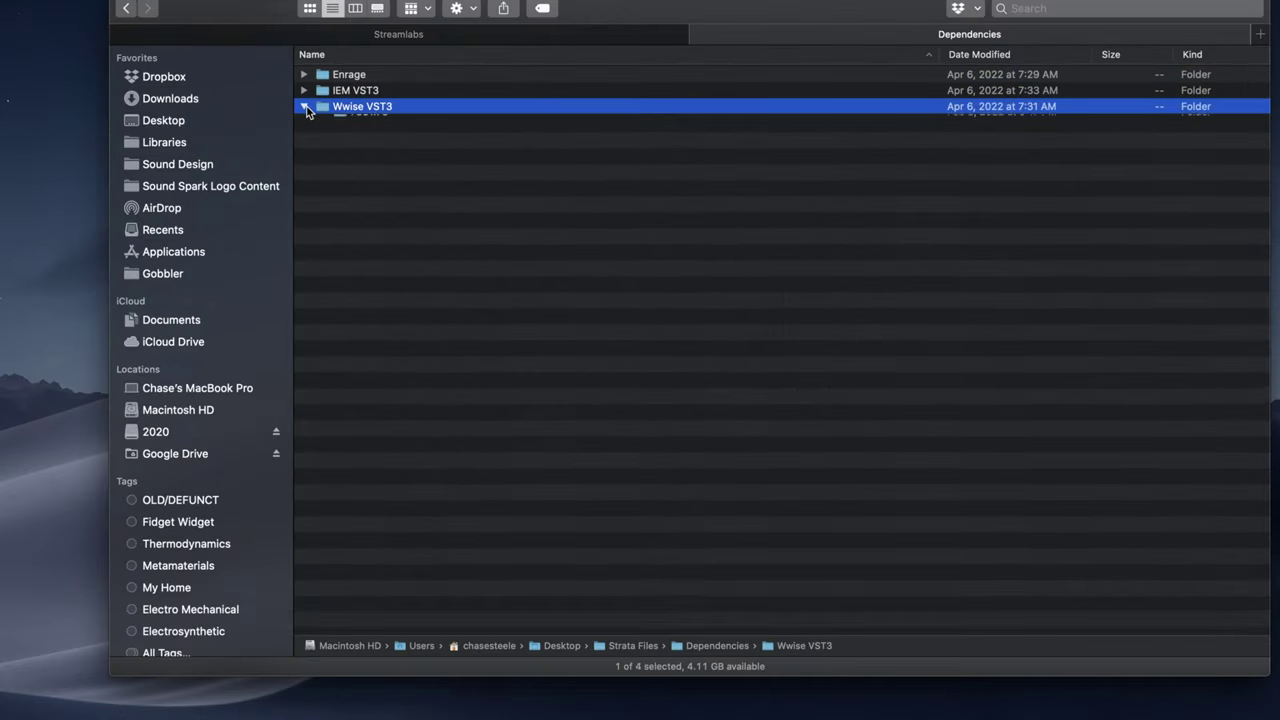
pyautogui.click(322, 122)
pyautogui.doubleClick(480, 138)
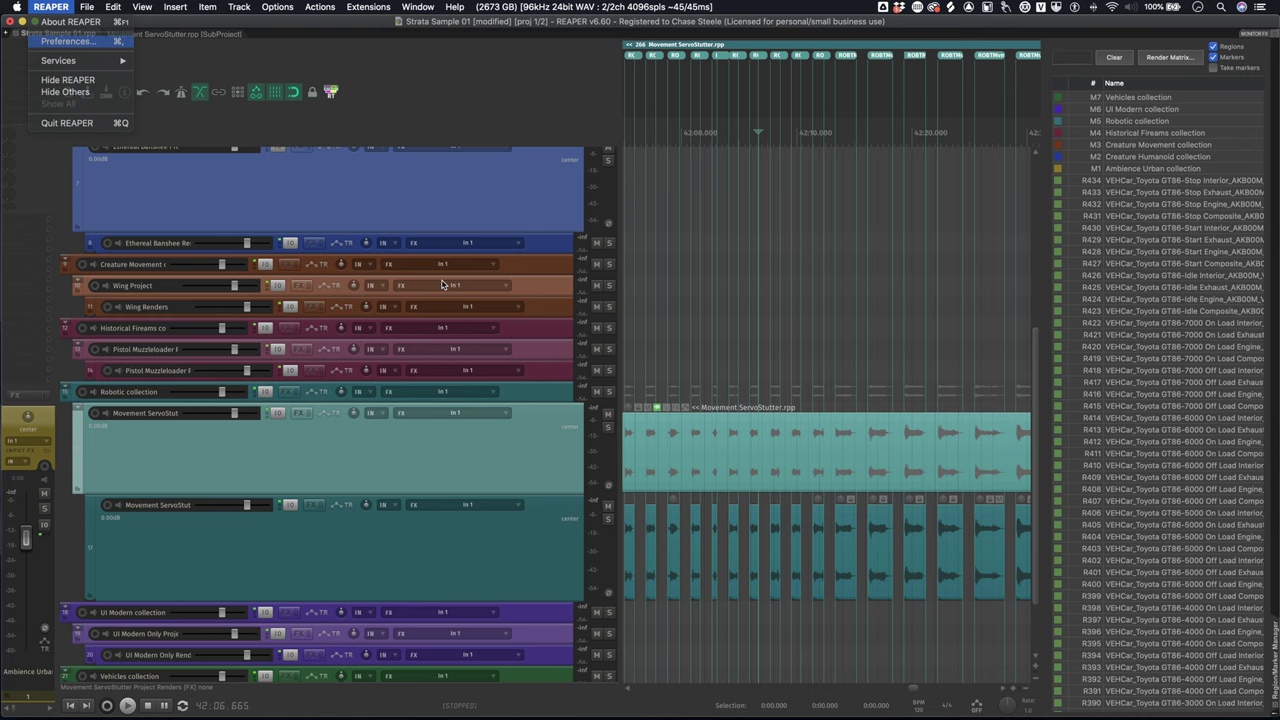
# Open REAPER Preferences to General > Paths, where the peak cache path reads 'peaks'.
pyautogui.click(58, 37)
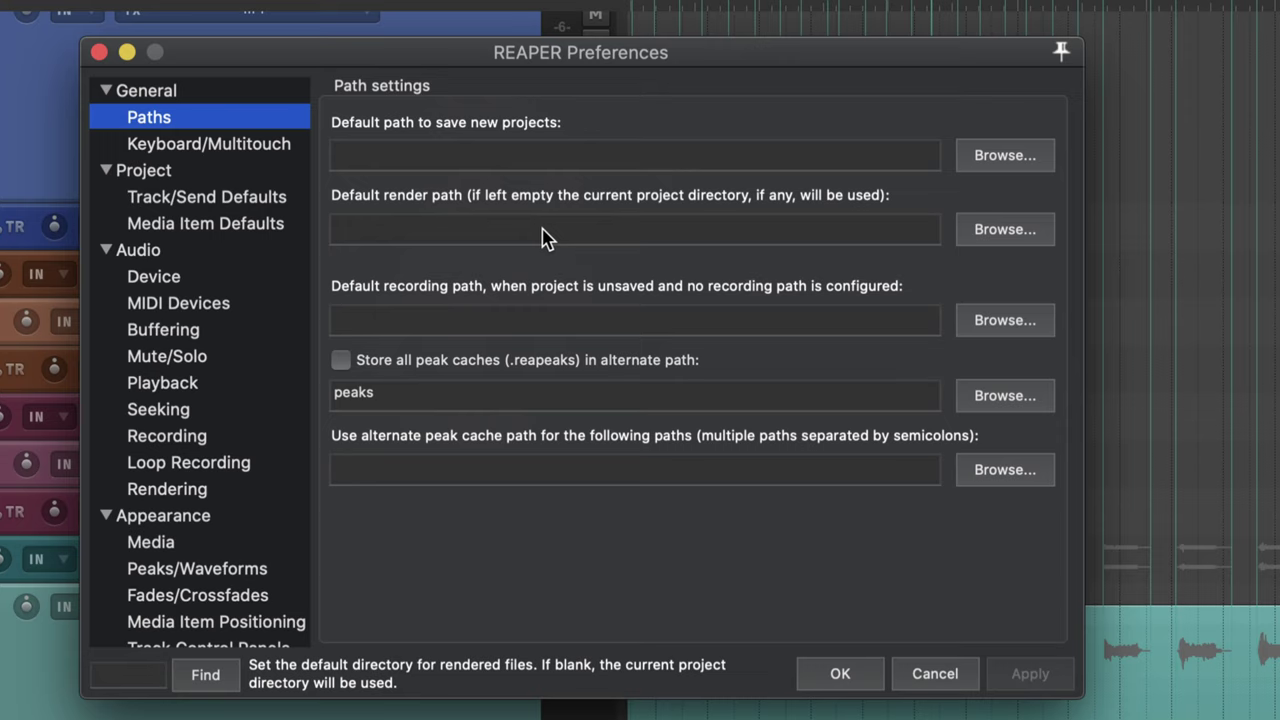
# Keep the default render path blank and close Preferences with OK.
pyautogui.click(428, 238)
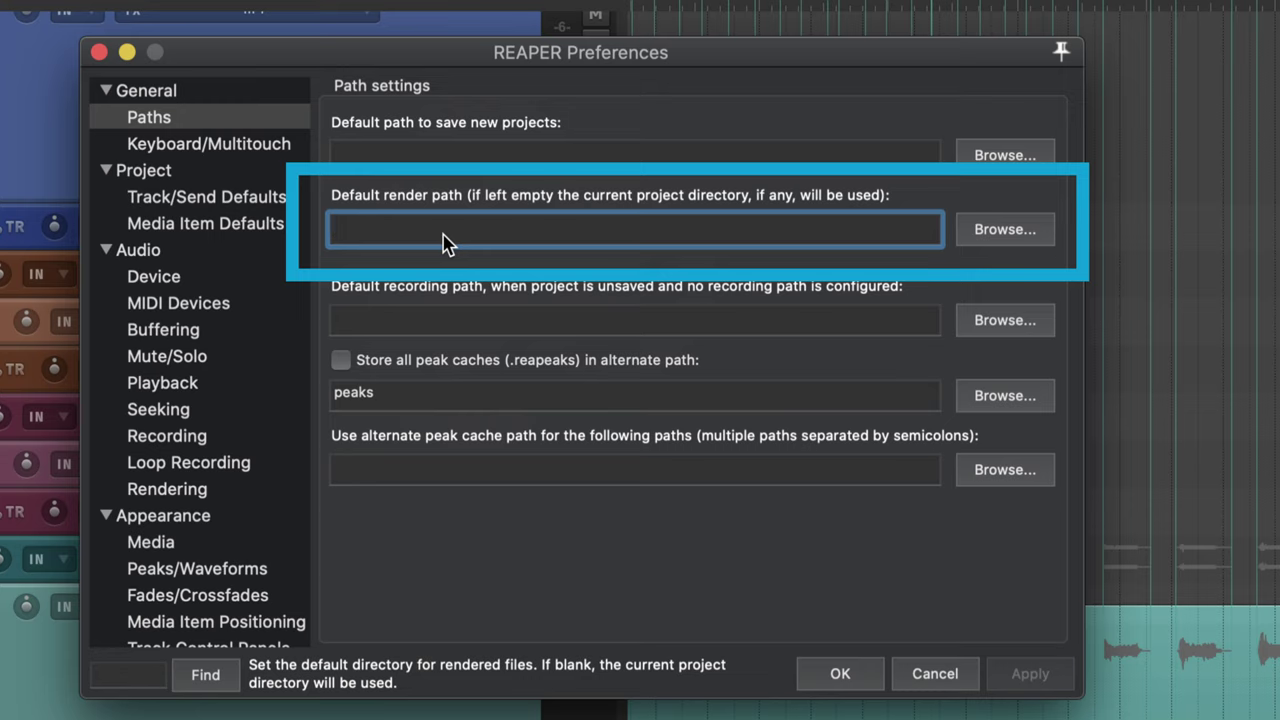
pyautogui.write('rendered')
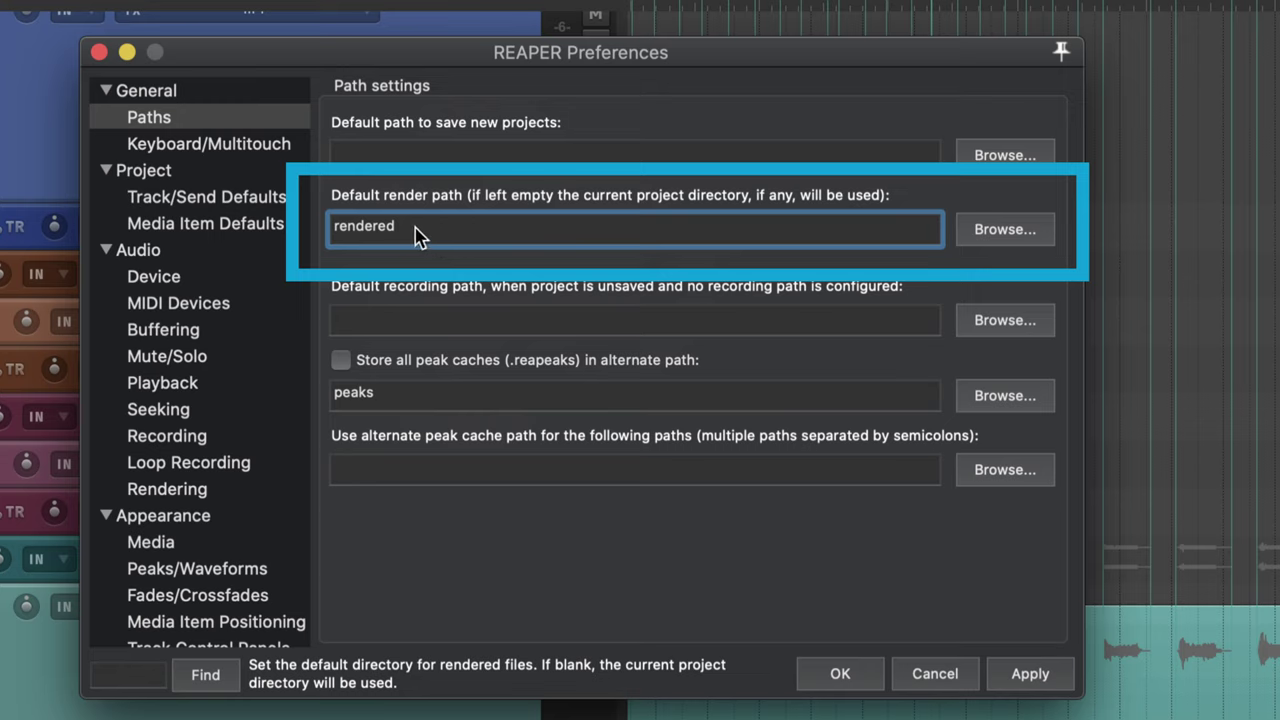
pyautogui.moveTo(417, 235); pyautogui.dragTo(302, 237)
pyautogui.press('BackSpace')
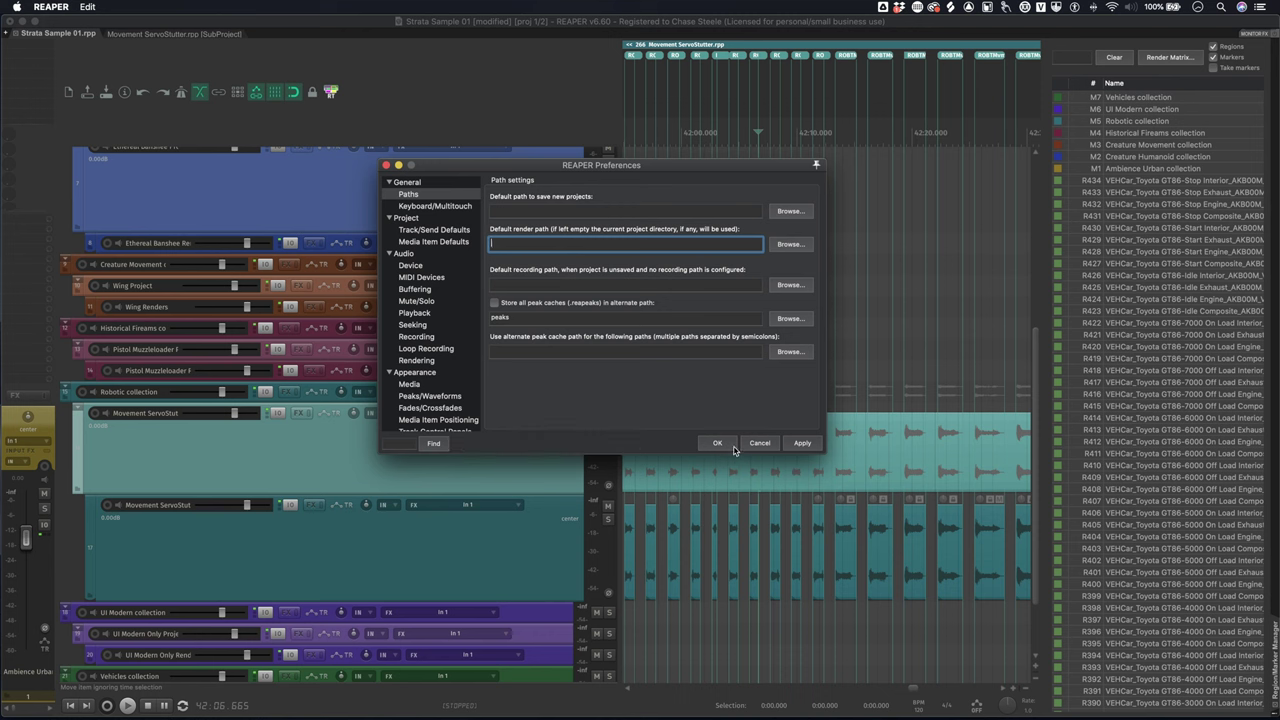
pyautogui.click(722, 444)
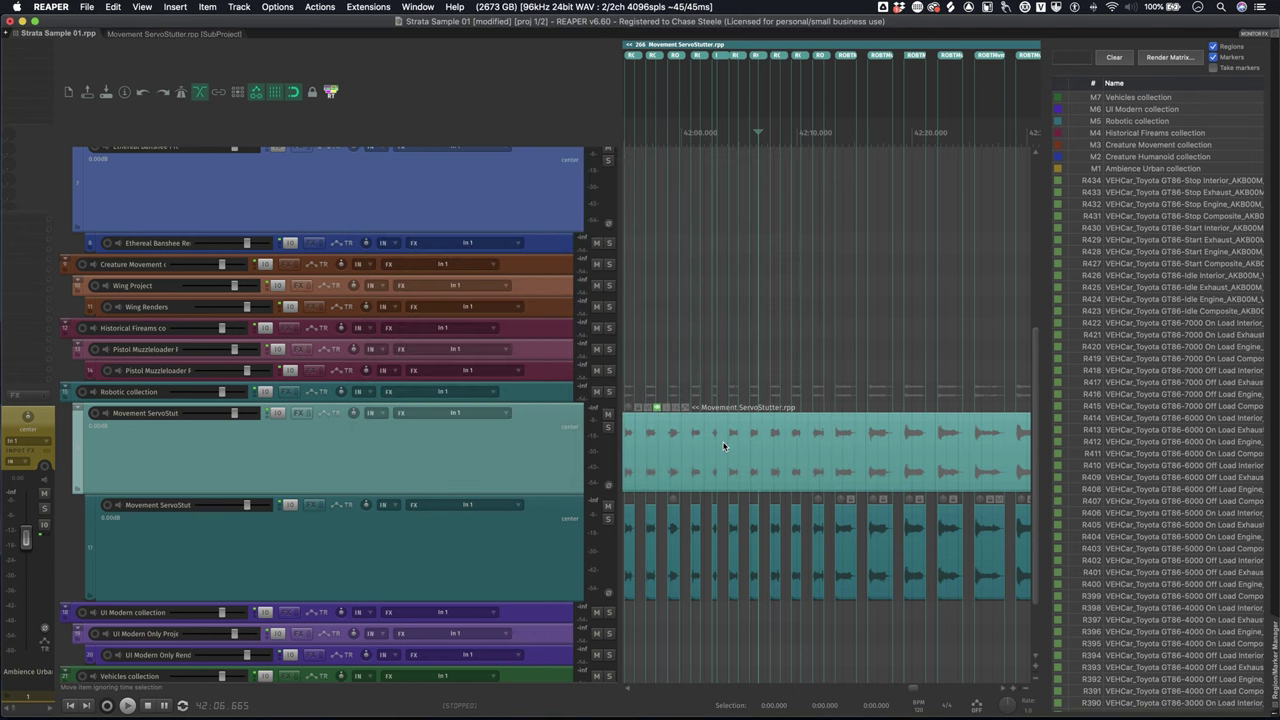
pyautogui.press('super+alt+r')
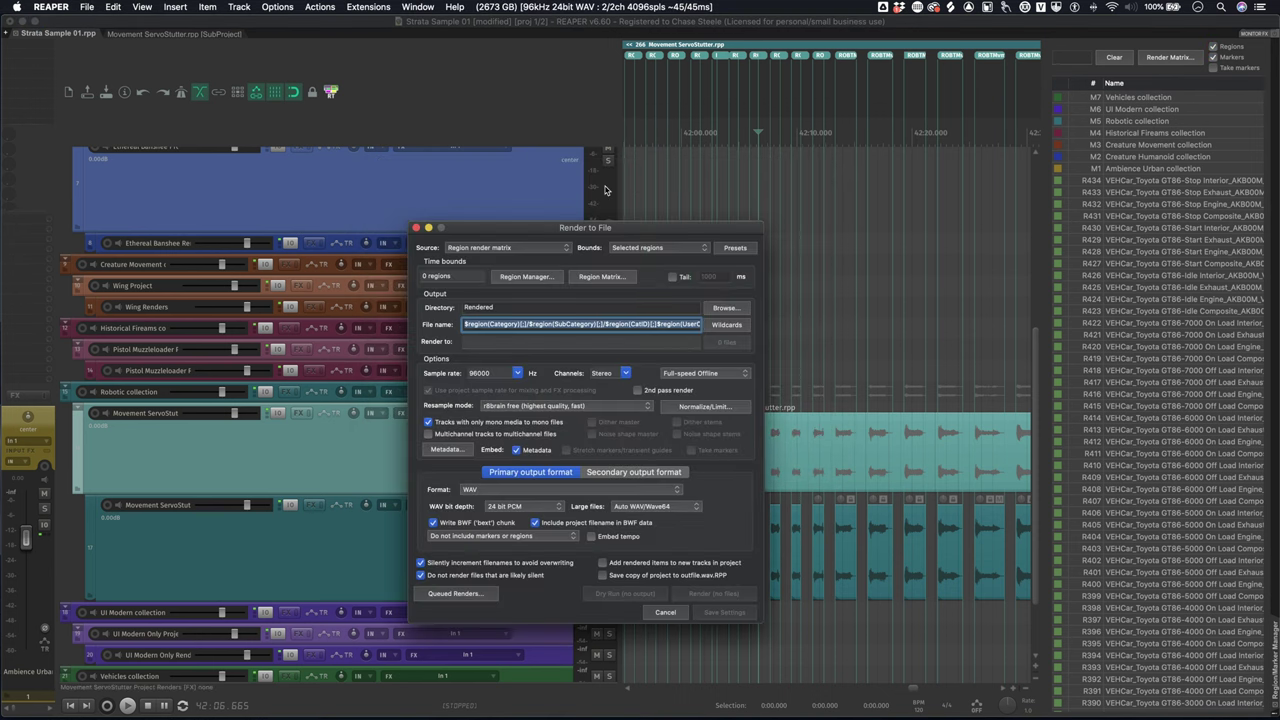
pyautogui.moveTo(606, 227); pyautogui.dragTo(619, 176)
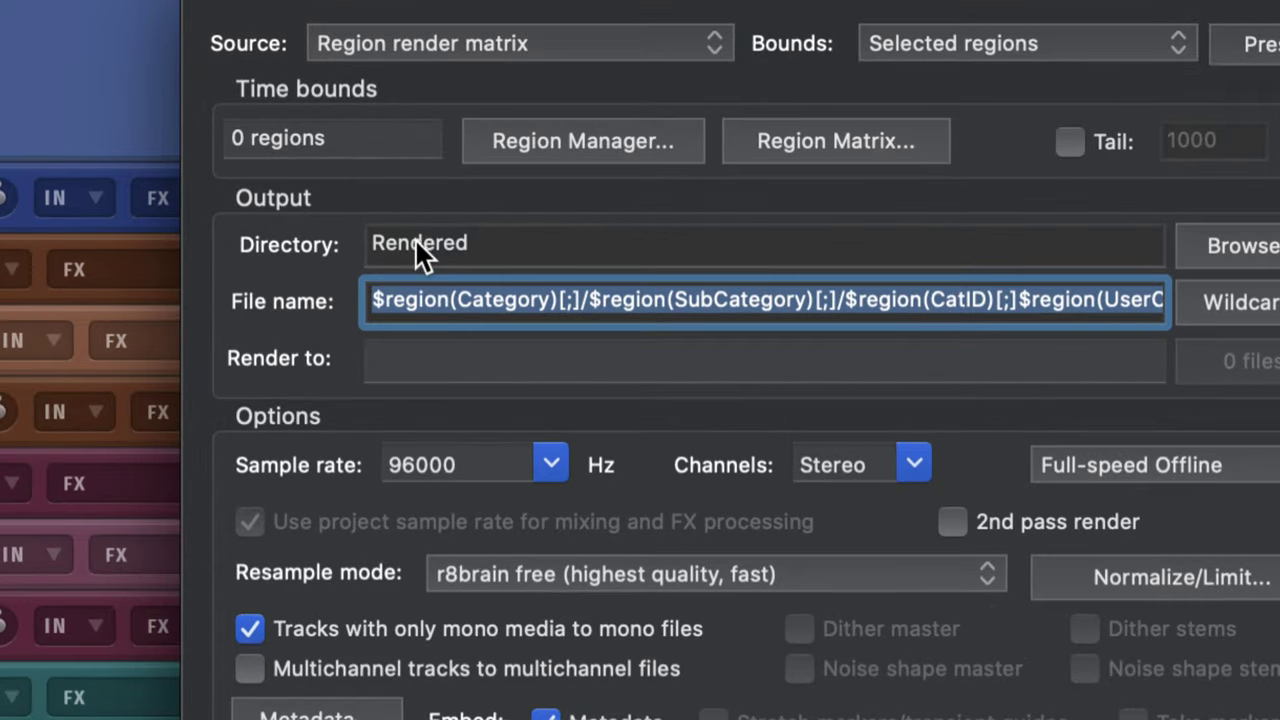
pyautogui.click(381, 242)
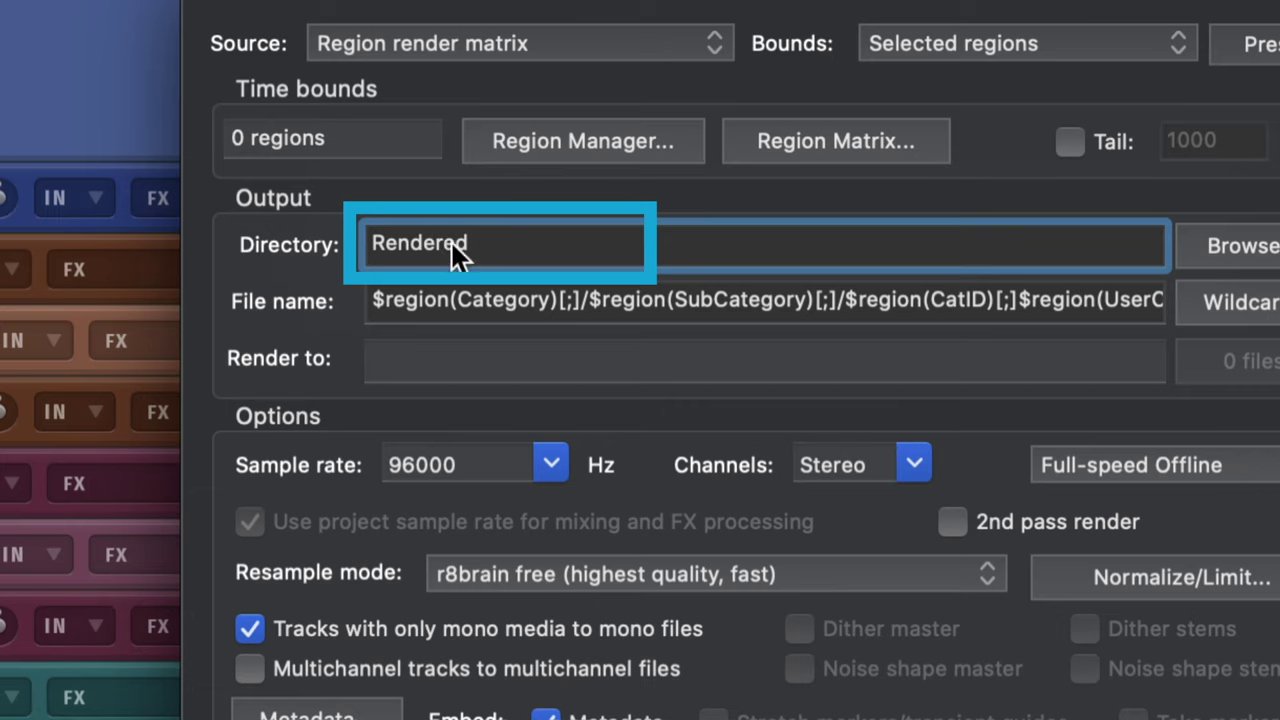
pyautogui.press('Right')
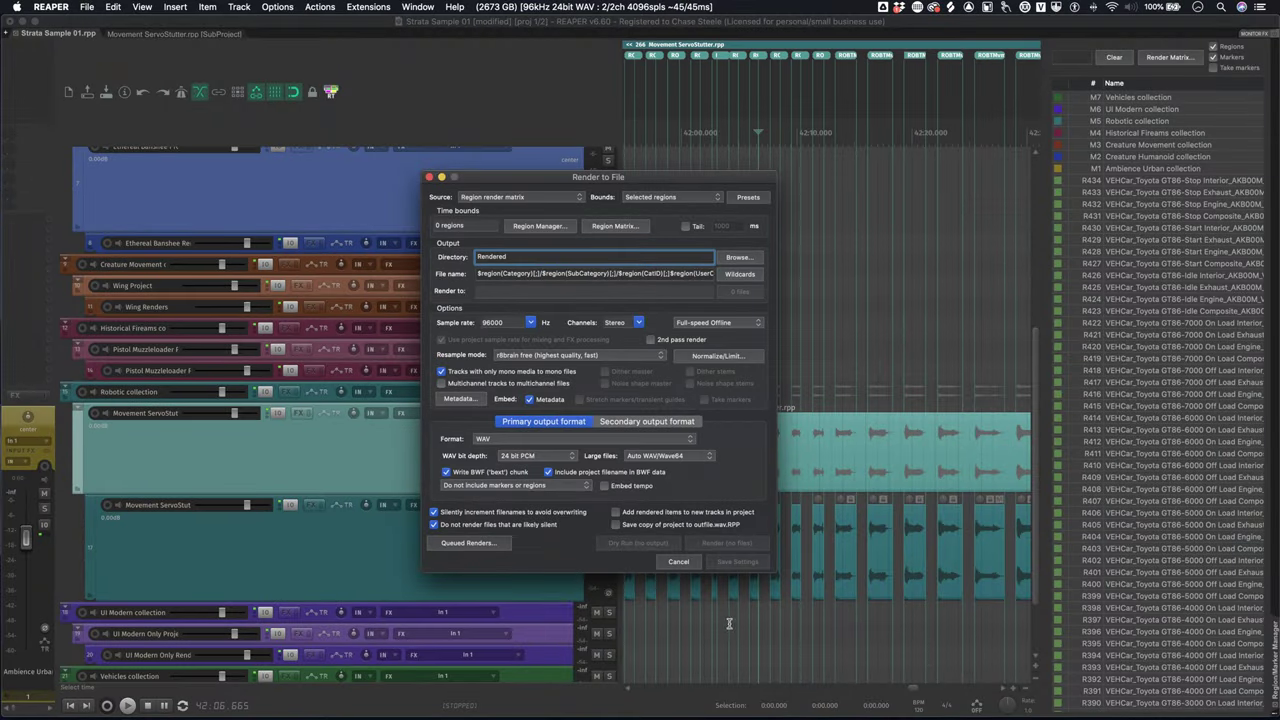
# Dismiss Render to File and reopen Preferences on the Paths page.
pyautogui.click(676, 562)
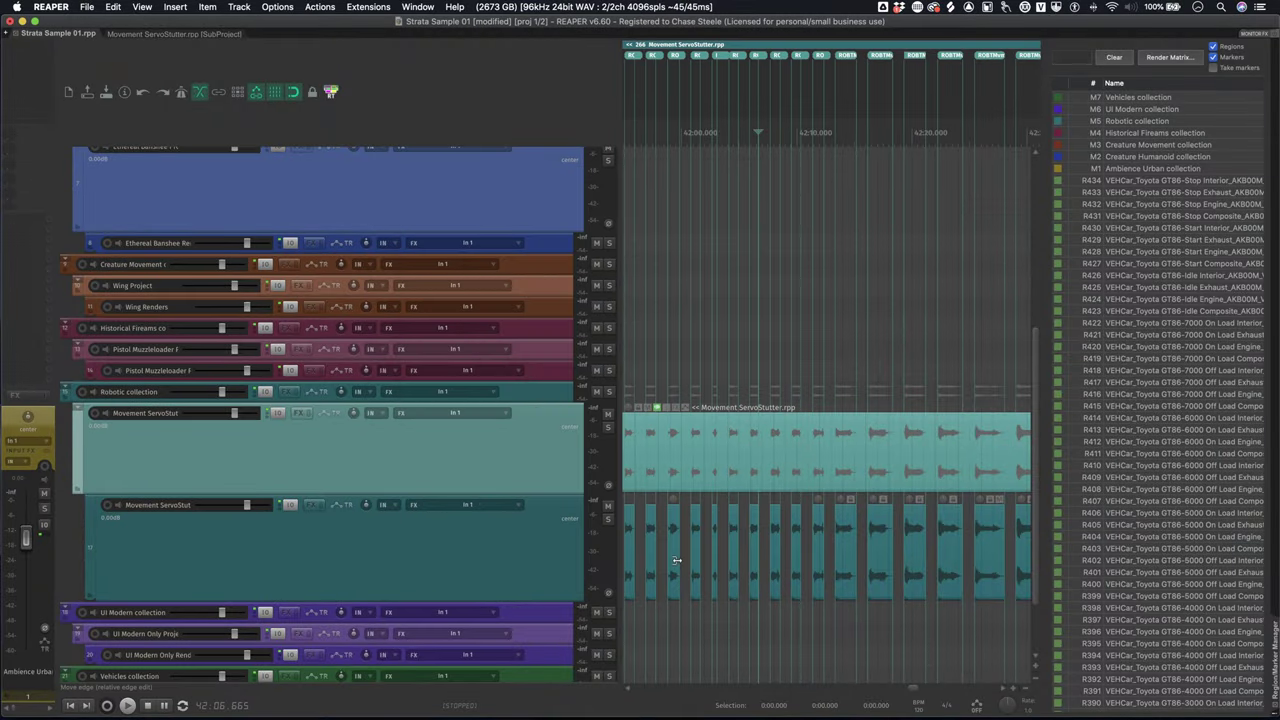
pyautogui.click(50, 7)
pyautogui.click(60, 41)
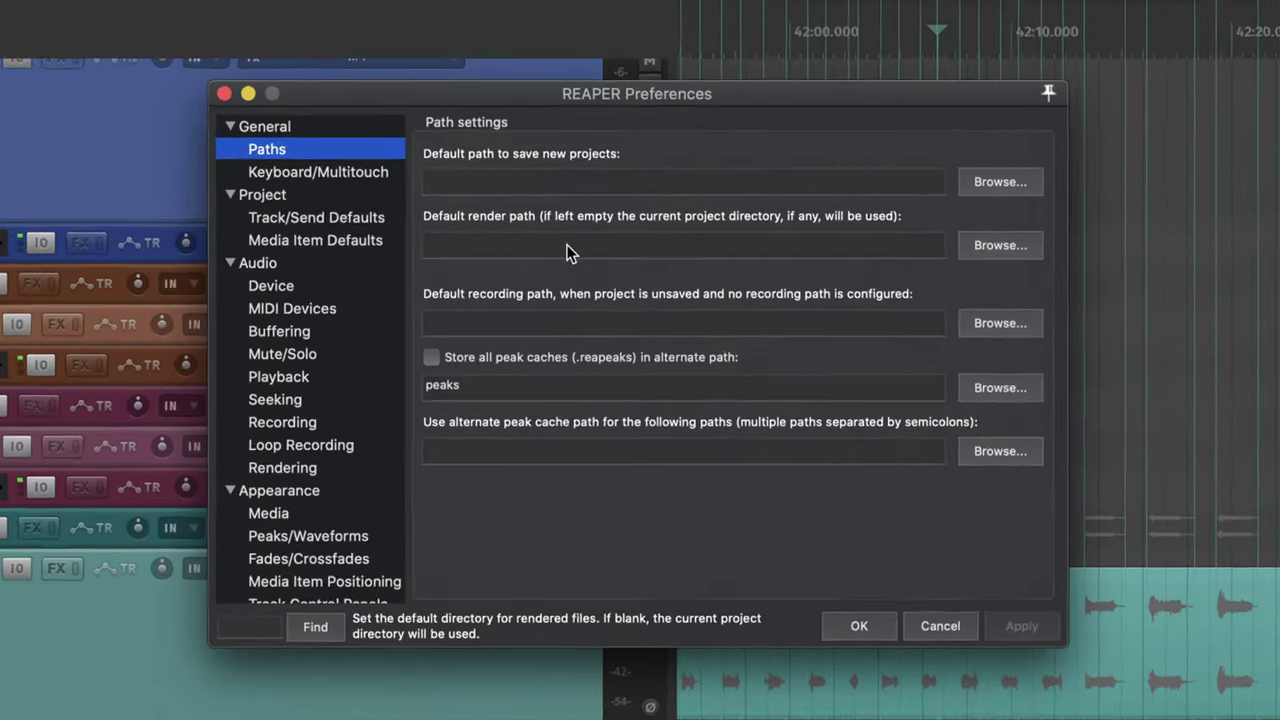
pyautogui.click(523, 247)
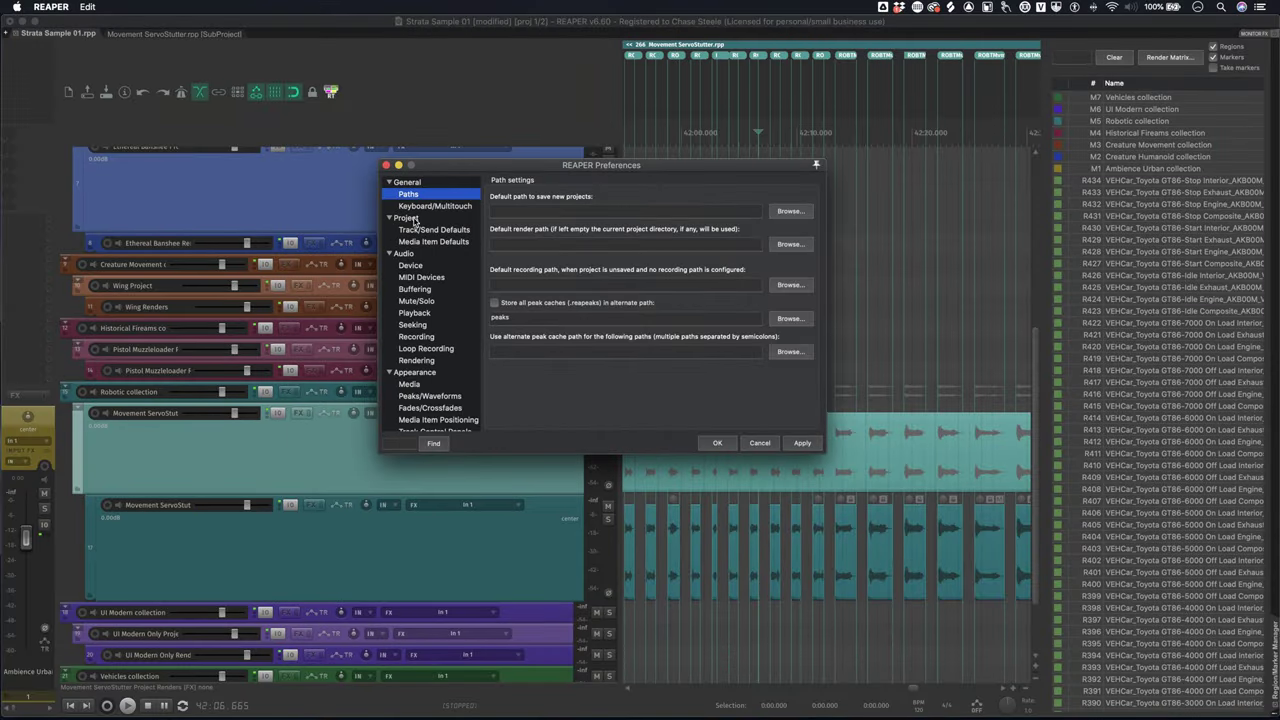
# Enable timestamped backups every 15 minutes into 'backups', then reveal the project file's path.
pyautogui.click(414, 219)
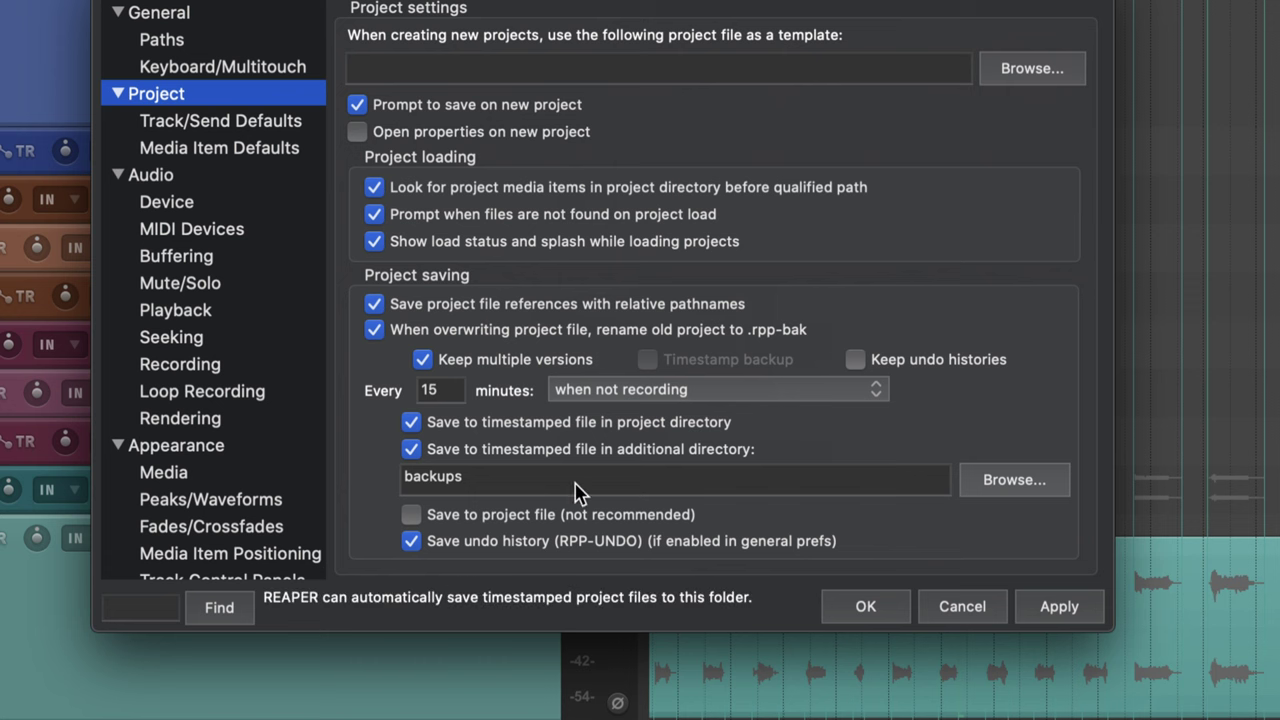
pyautogui.doubleClick(481, 477)
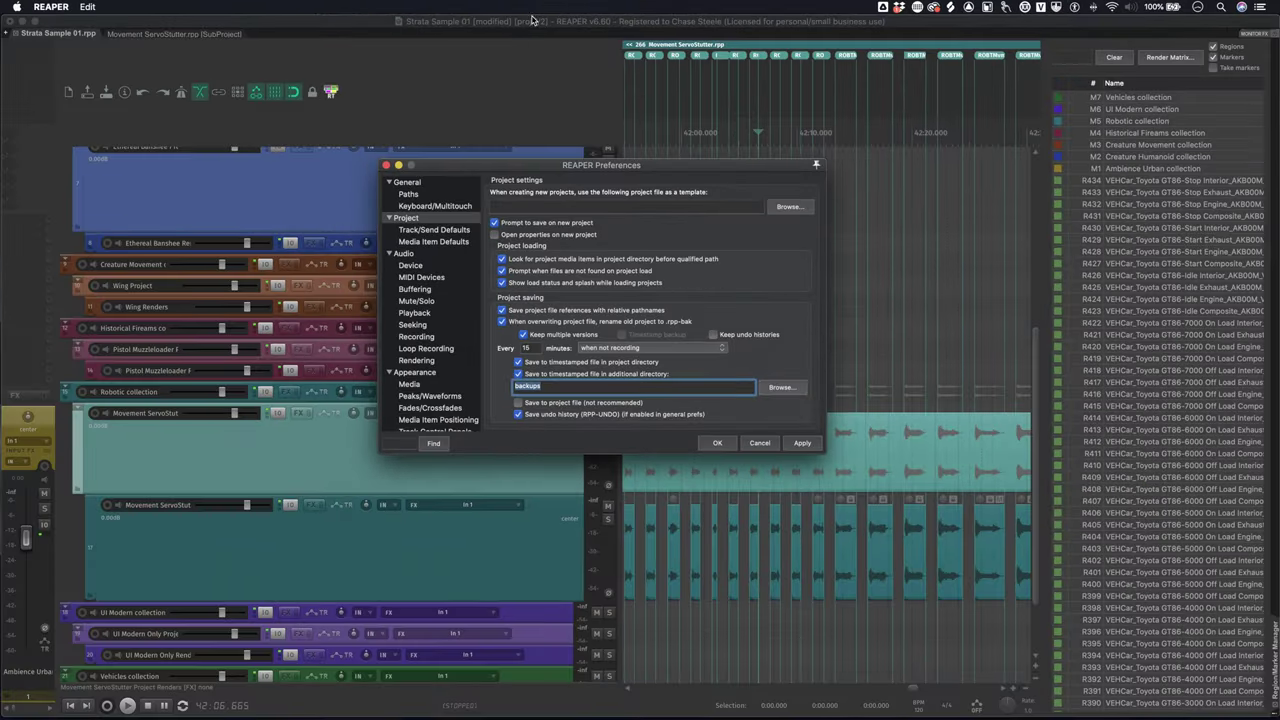
pyautogui.keyDown('super'); pyautogui.click(530, 22); pyautogui.keyUp('super')
# Open the Strata Sample 01_1.0.0 folder in Finder and browse its backups subfolder.
pyautogui.click(467, 36)
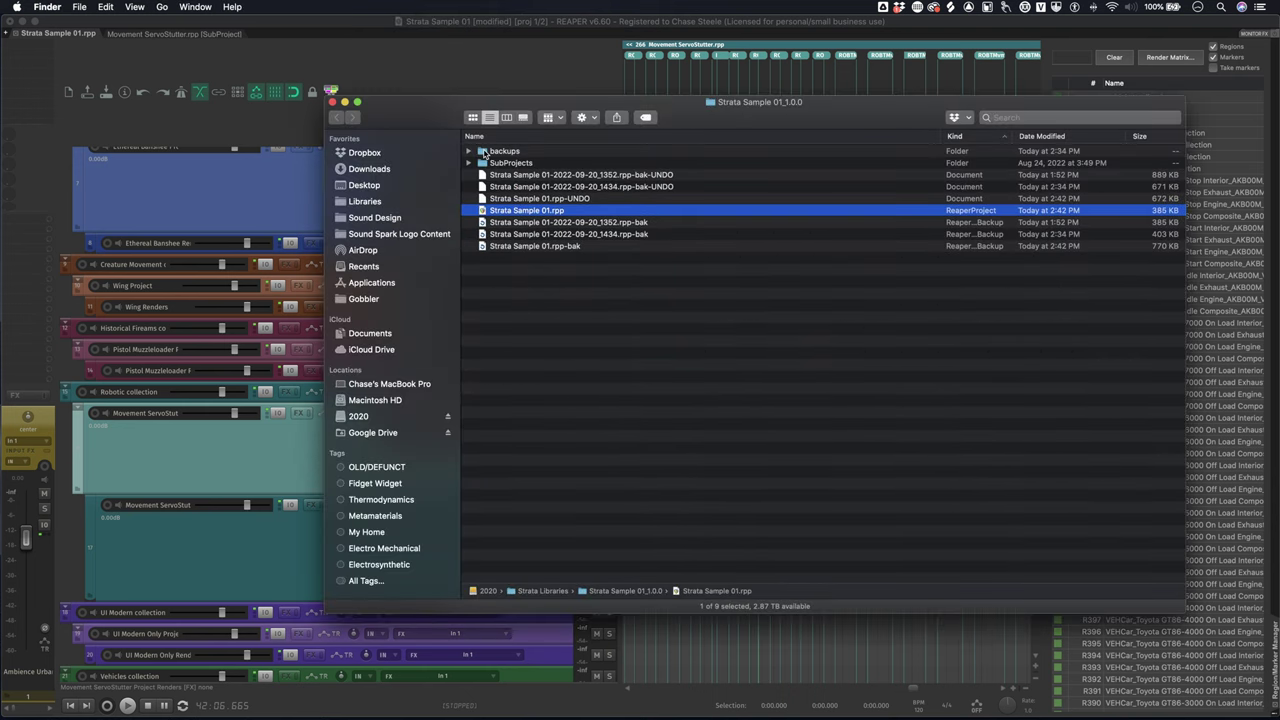
pyautogui.doubleClick(484, 152)
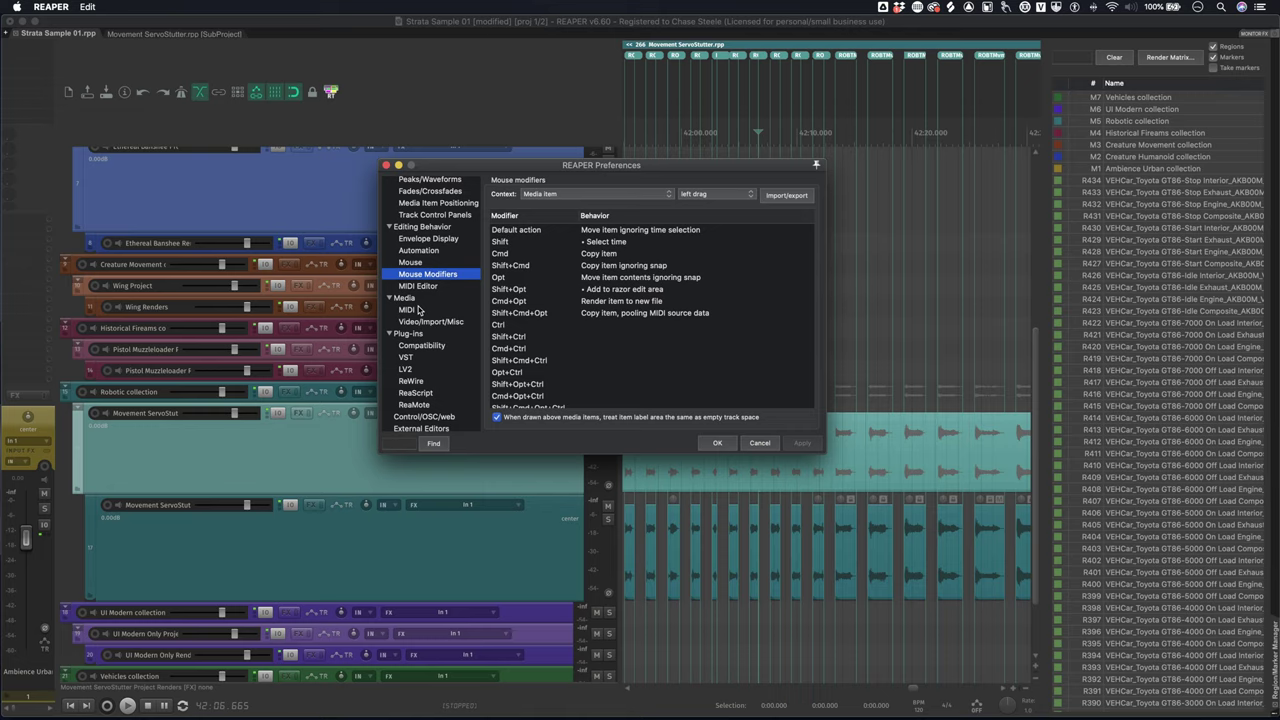
# On the Media page, put new peak files in a peaks/ subfolder at 300 samples/sec.
pyautogui.click(416, 299)
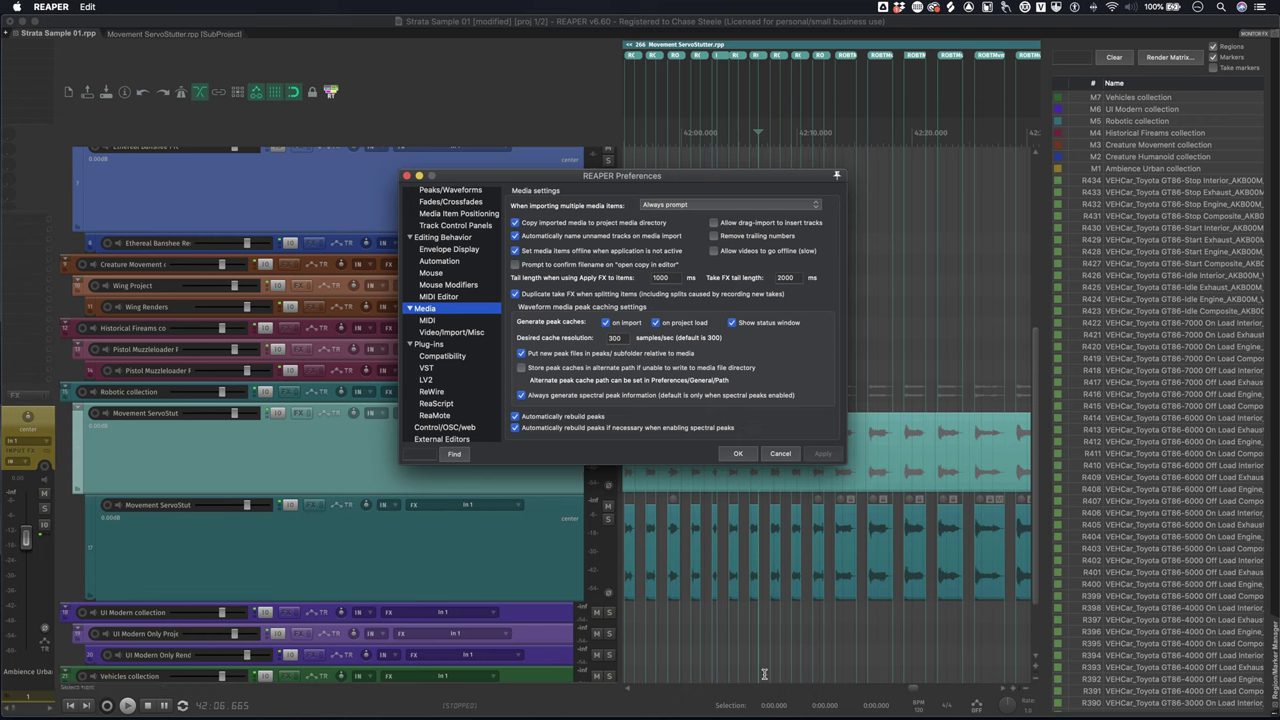
# Move all items and regions to the project start and set the play cursor near 1 second.
pyautogui.press('super+Tab')
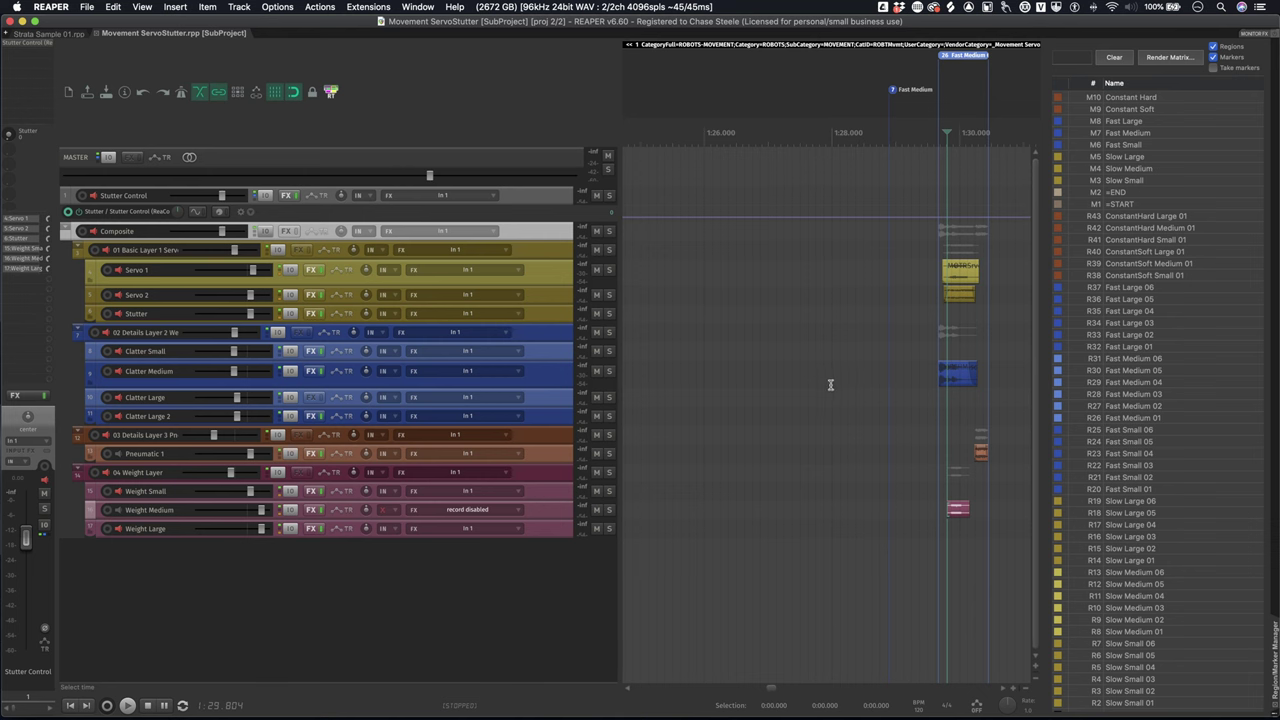
pyautogui.scroll(-6, 830, 384)
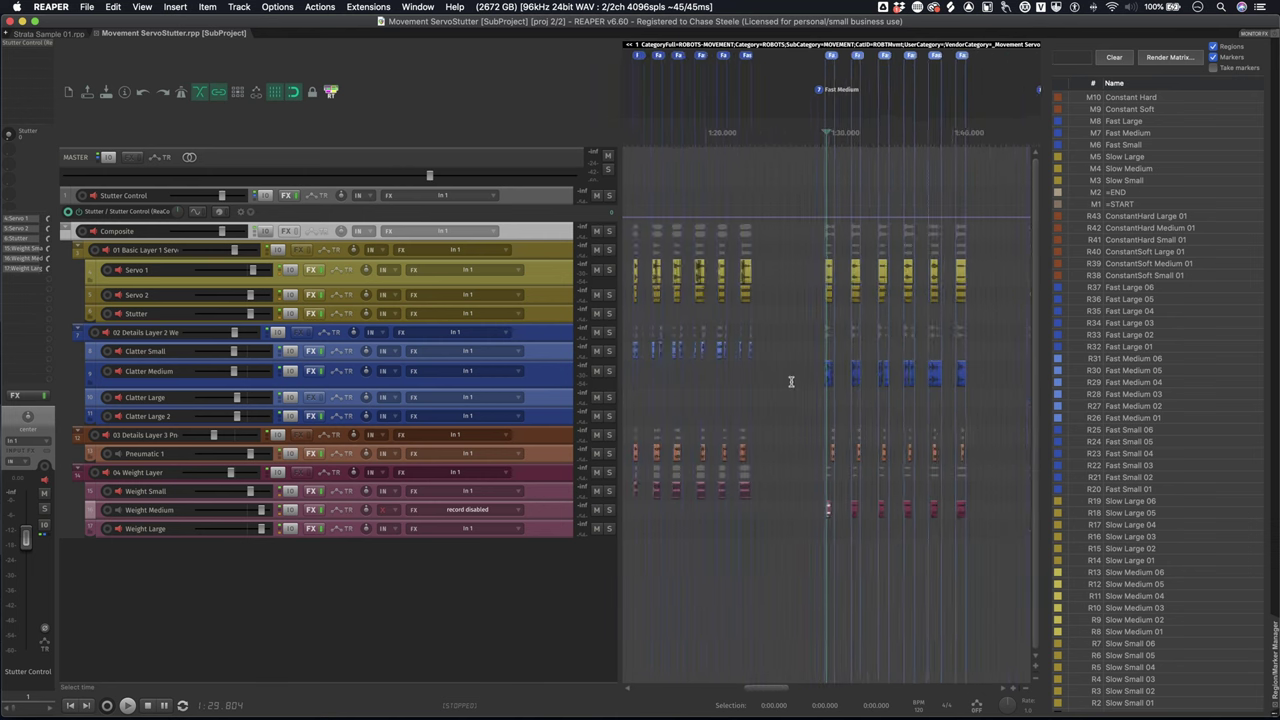
pyautogui.scroll(-3, 790, 381)
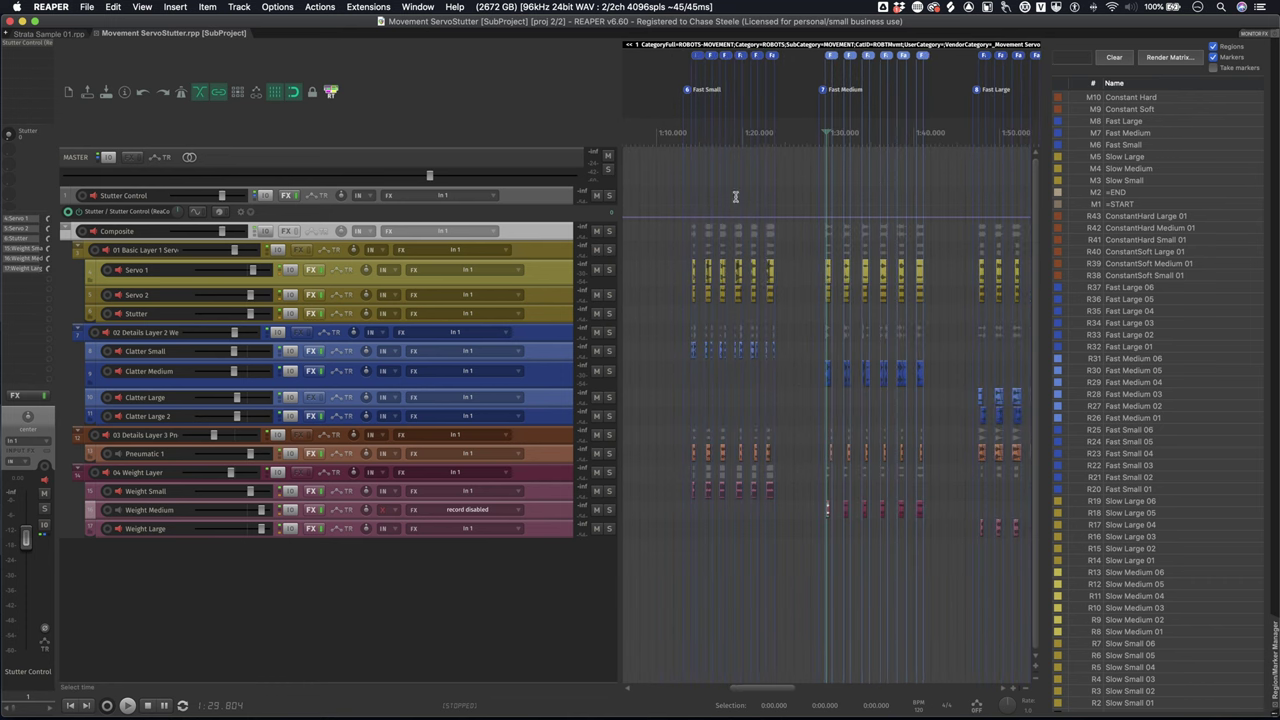
pyautogui.moveTo(658, 264)
pyautogui.mouseDown()
pyautogui.moveTo(645, 278)
pyautogui.moveTo(660, 270)
pyautogui.mouseUp()
pyautogui.scroll(3, 700, 230)
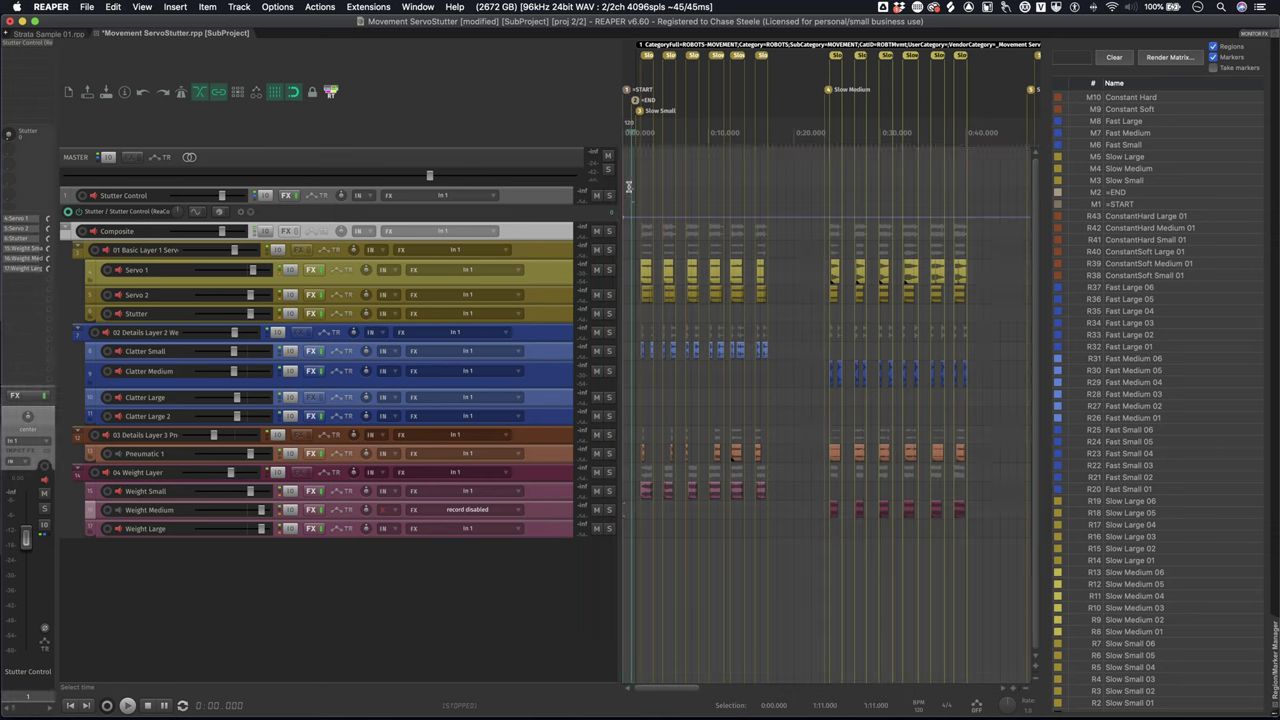
pyautogui.click(659, 192)
# Drag the =END marker to about 0:04, past the Slow Small marker.
pyautogui.scroll(10, 680, 200)
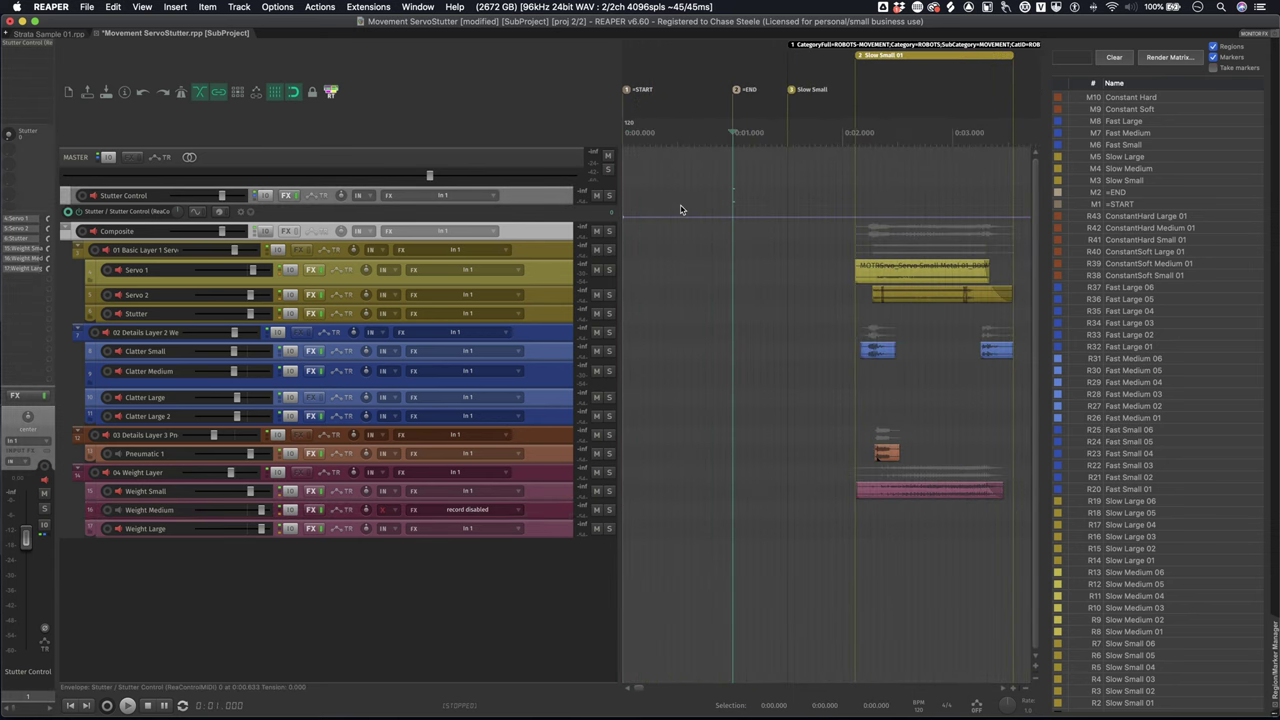
pyautogui.hscroll(-2, 779, 215)
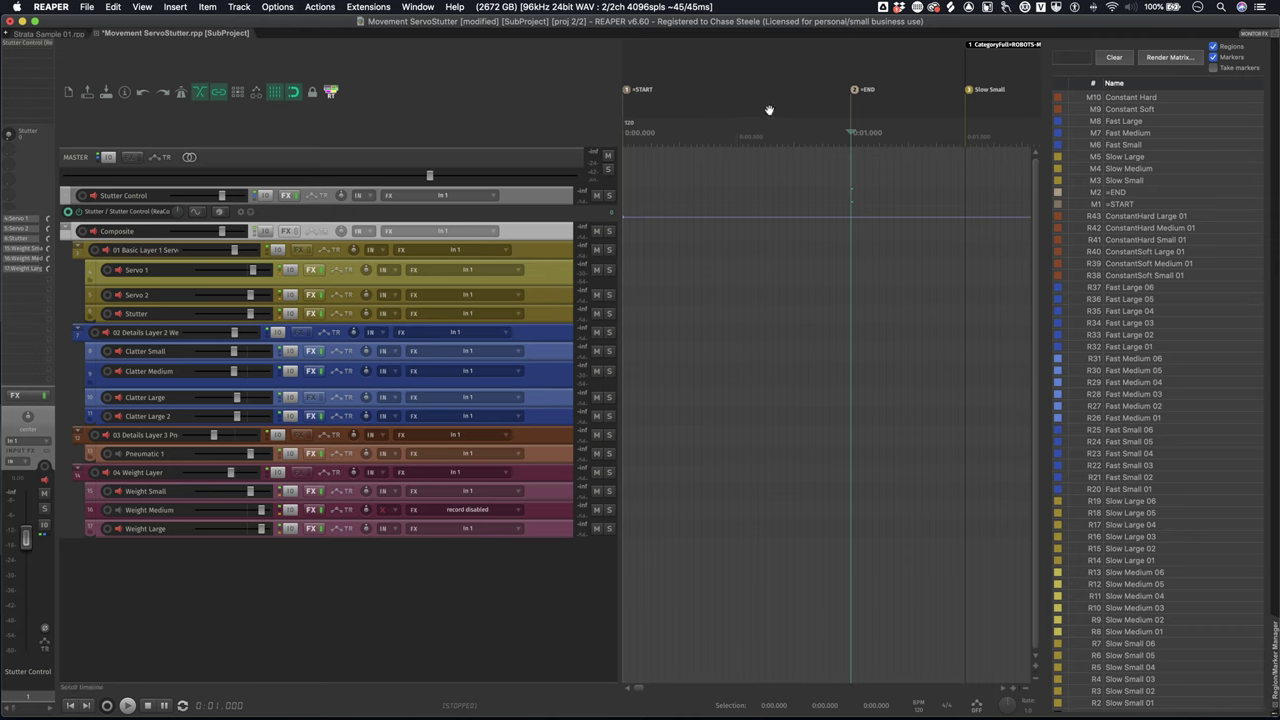
pyautogui.scroll(-5, 793, 152)
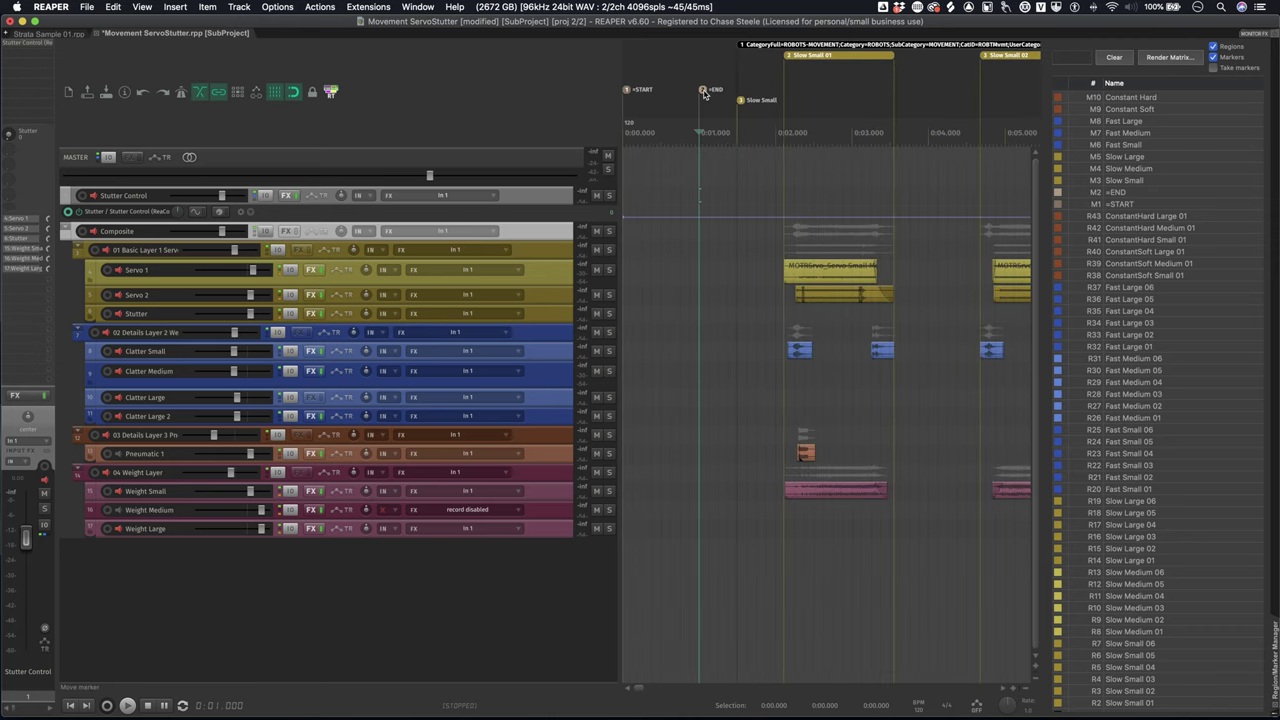
pyautogui.moveTo(704, 93); pyautogui.dragTo(941, 92)
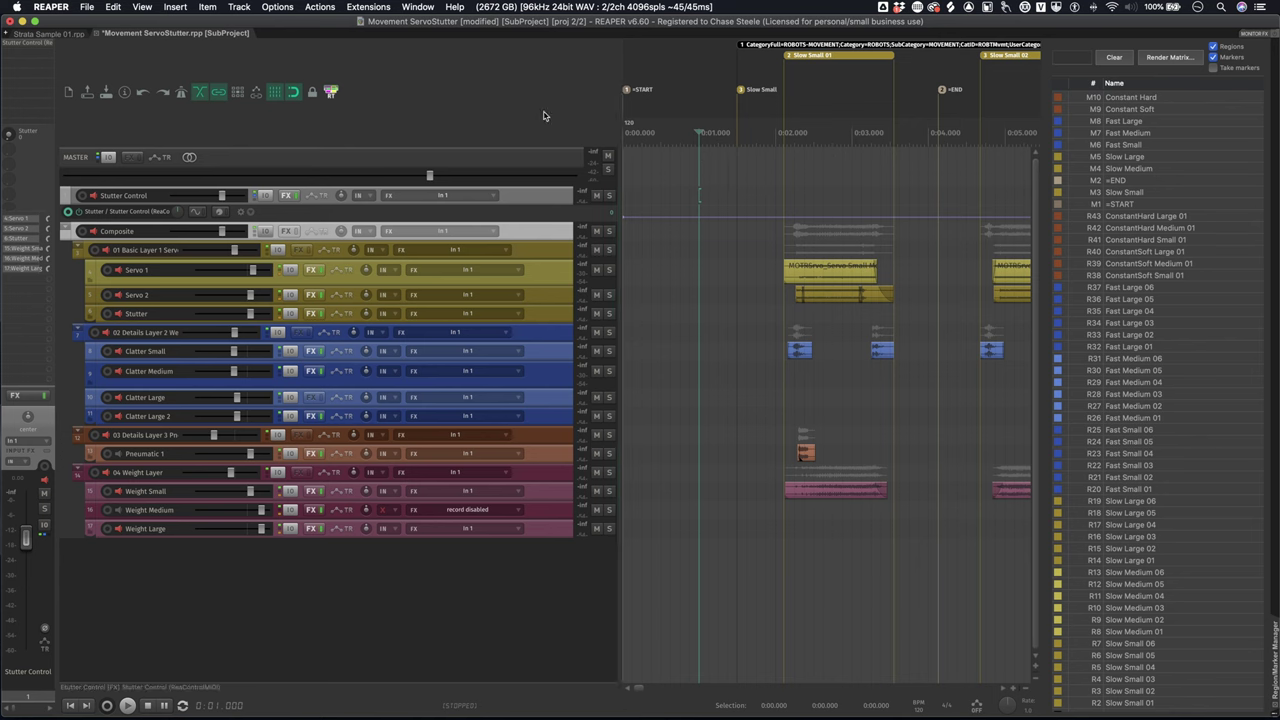
# Switch to the Strata Sample 01 parent project and back to the ServoStutter subproject.
pyautogui.rightClick(156, 37)
pyautogui.click(137, 36)
pyautogui.rightClick(137, 36)
pyautogui.click(114, 37)
pyautogui.click(35, 36)
pyautogui.click(118, 34)
# Uncheck 'Do not automatically render subprojects (require manual render)' under the project tab's Subproject rendering.
pyautogui.rightClick(128, 35)
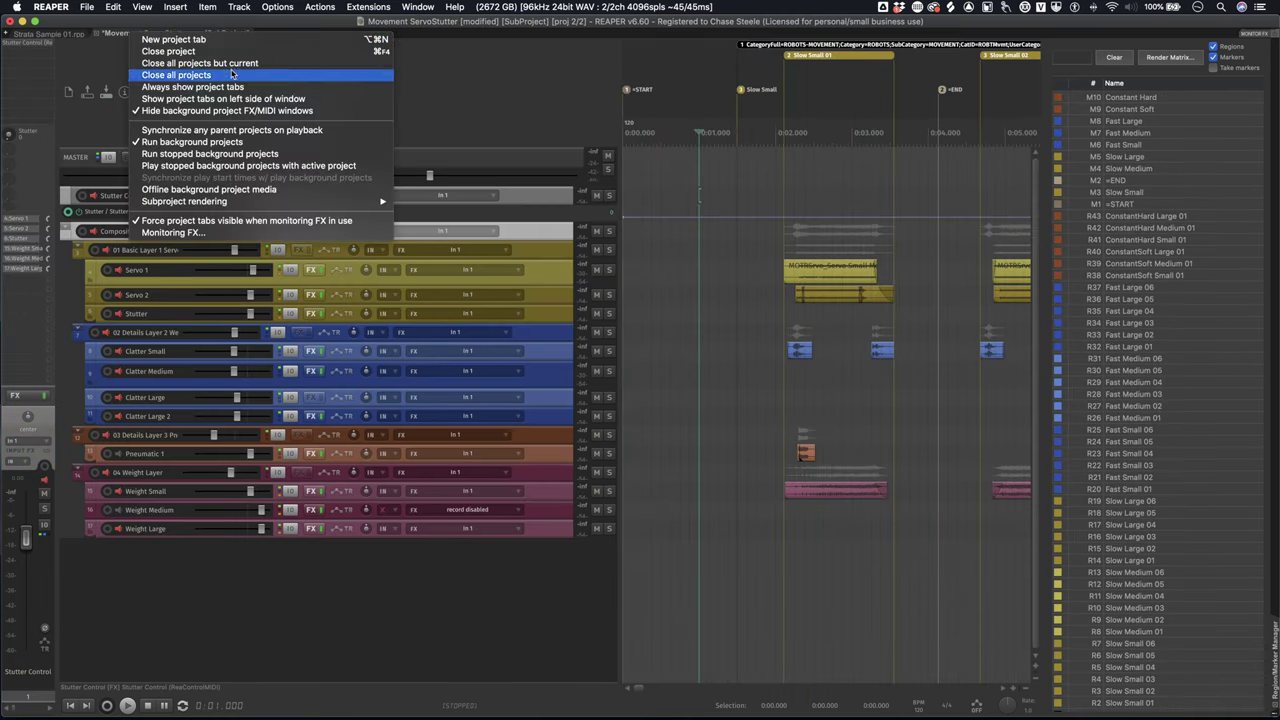
pyautogui.moveTo(369, 203)
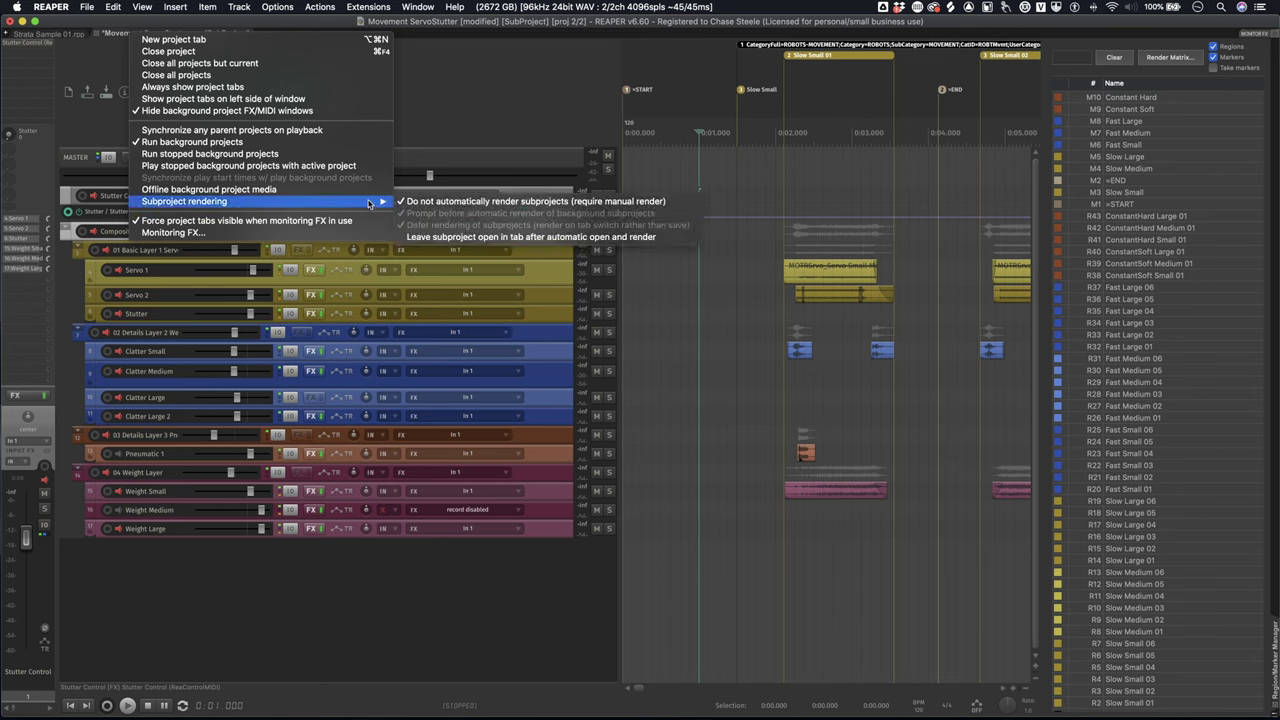
pyautogui.press('Escape')
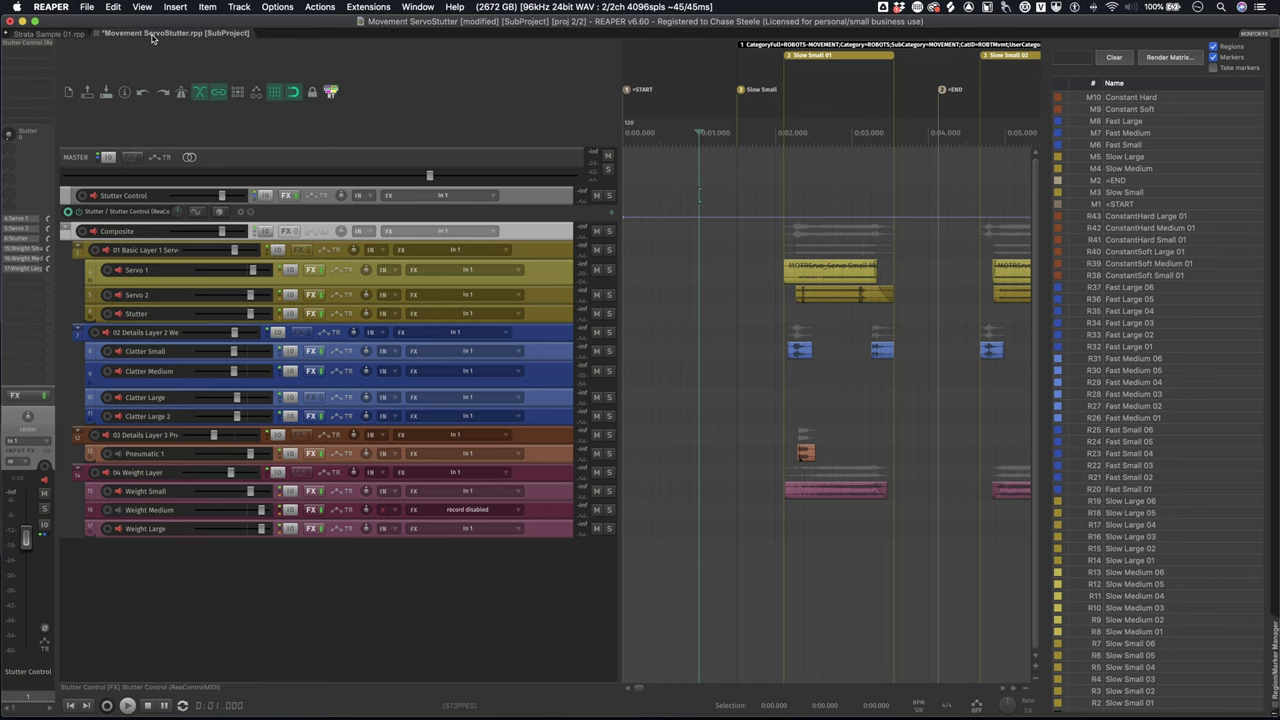
pyautogui.rightClick(153, 38)
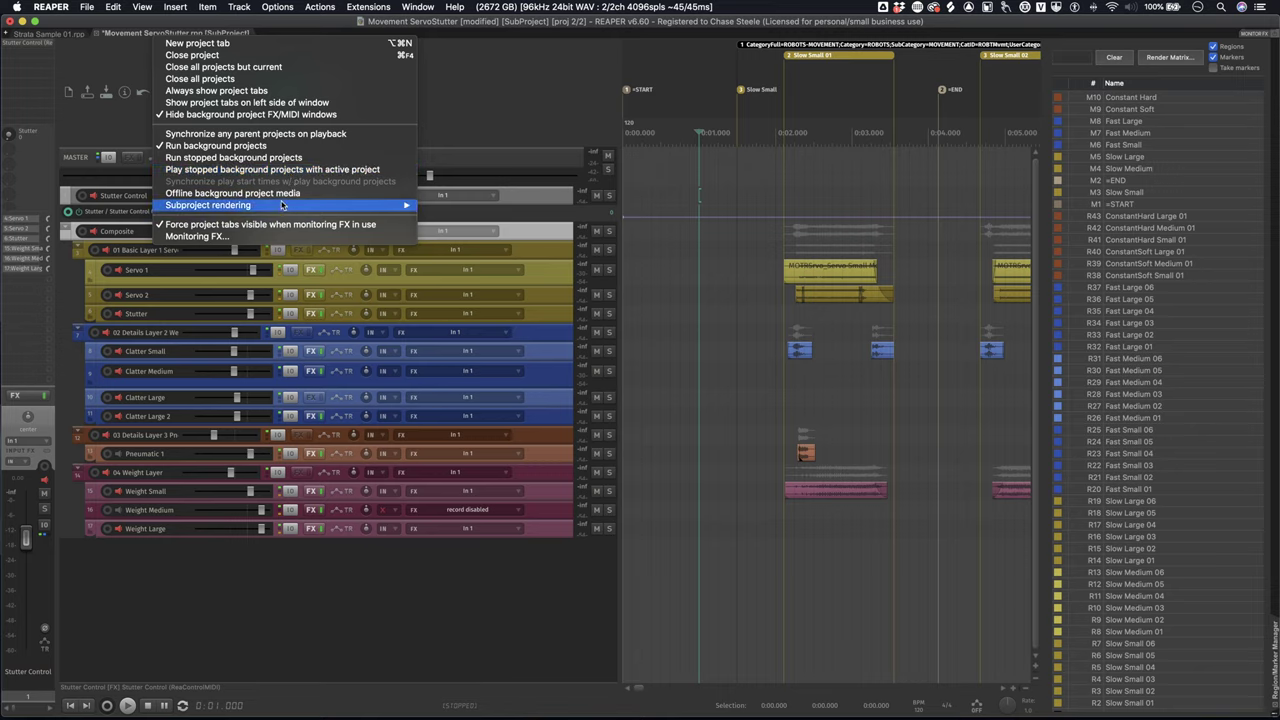
pyautogui.moveTo(282, 205)
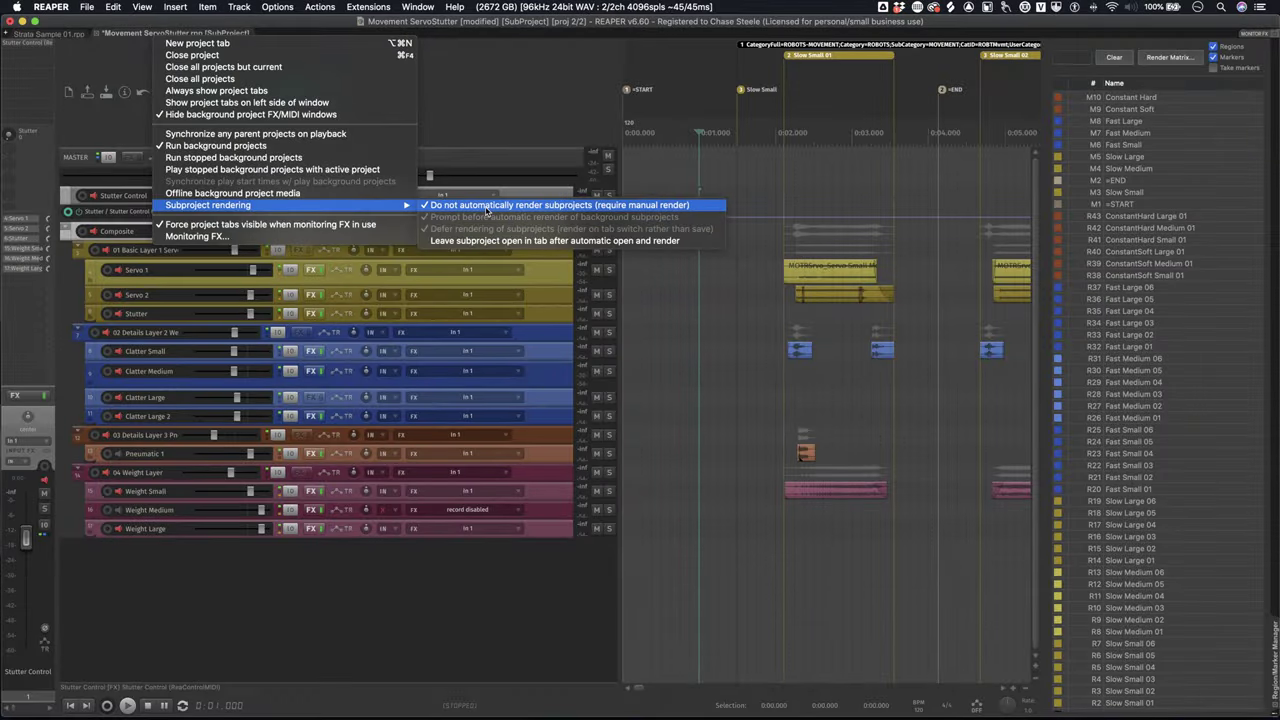
pyautogui.click(487, 205)
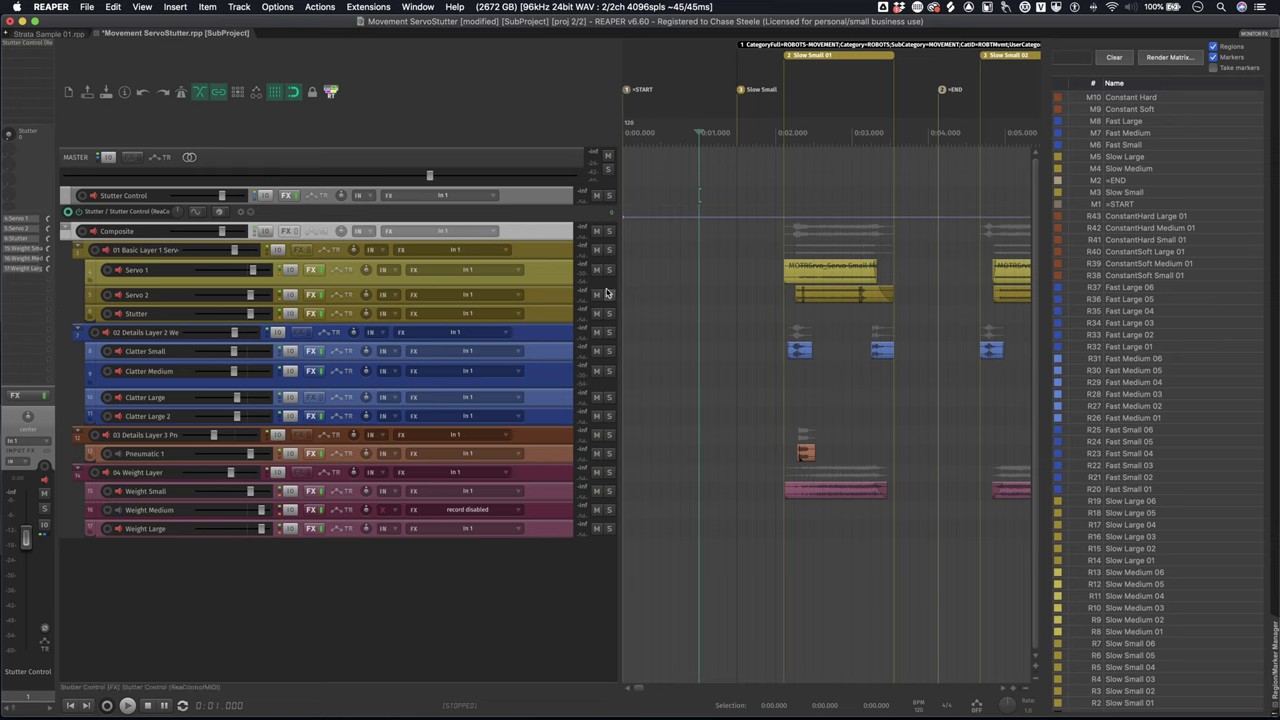
# Save the ServoStutter subproject and render its proxy when switching to the parent project.
pyautogui.click(52, 35)
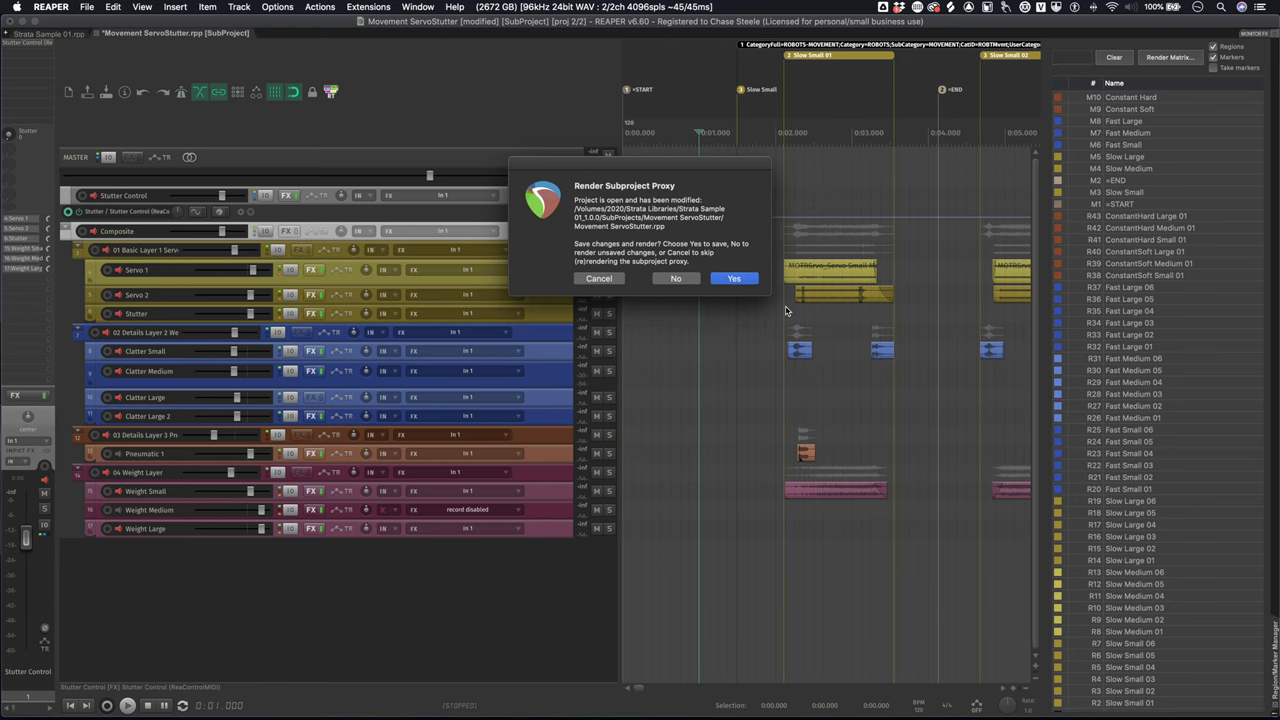
pyautogui.press('Return')
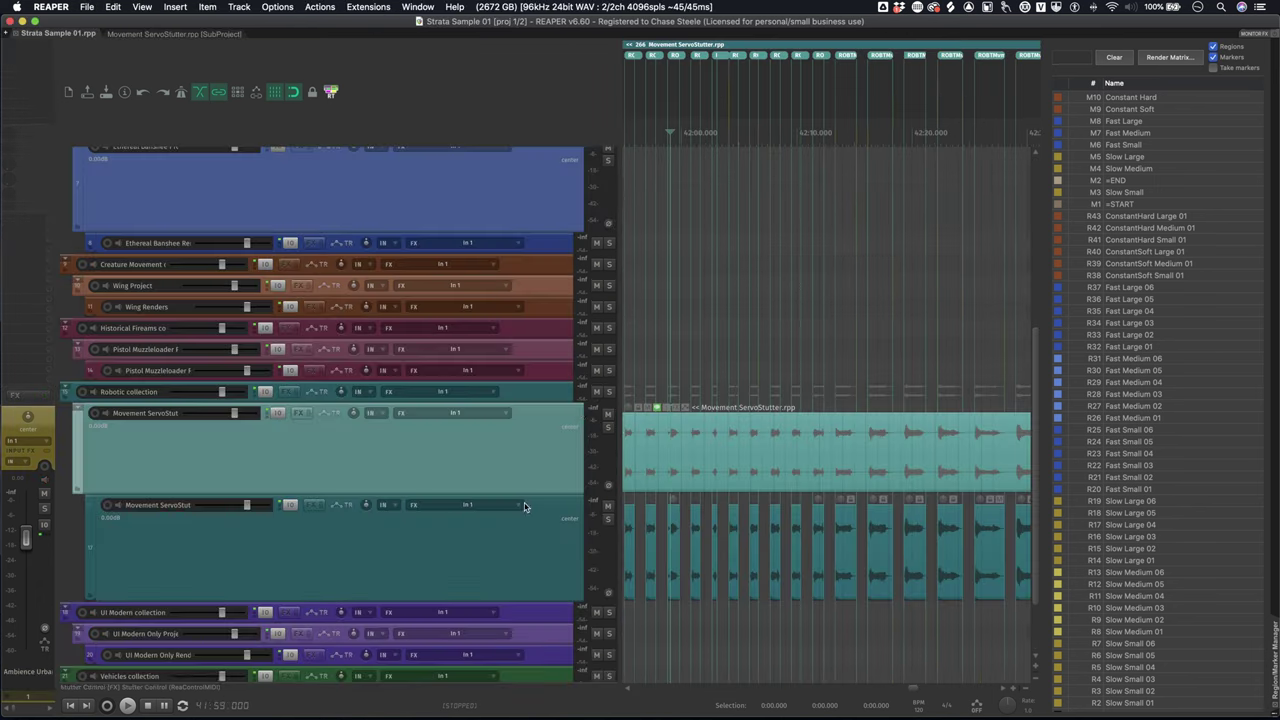
pyautogui.click(156, 35)
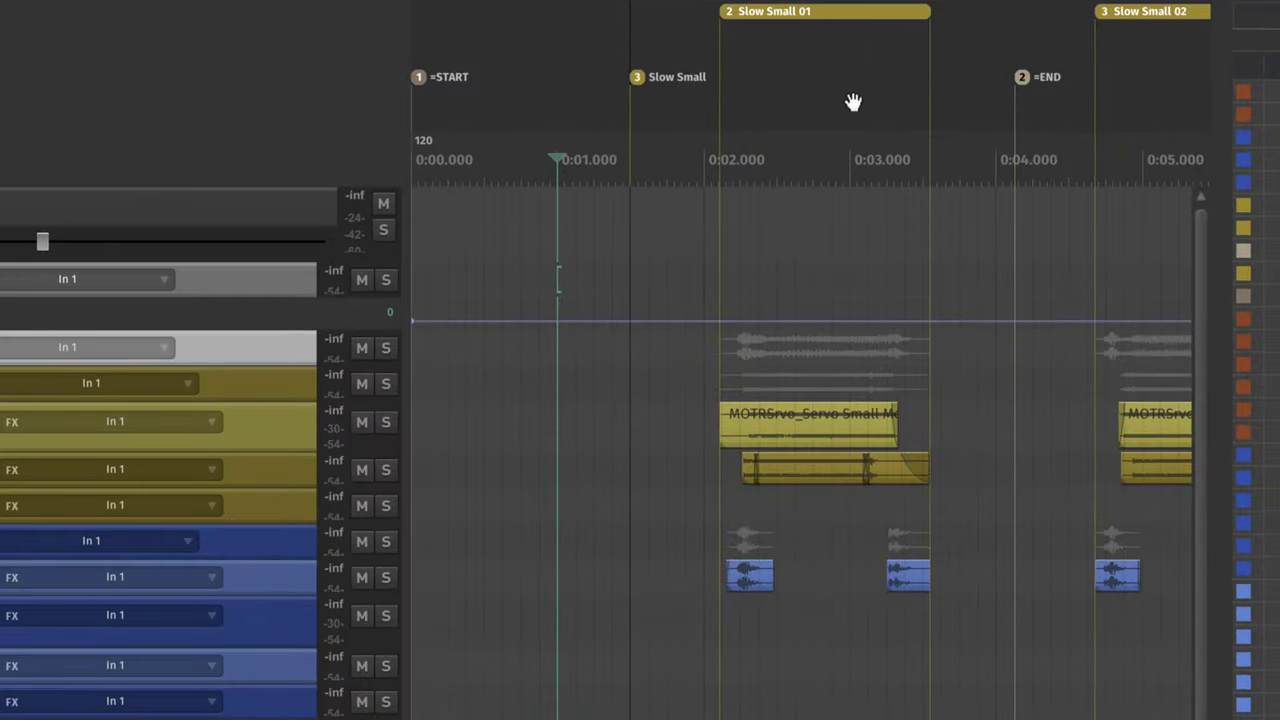
# Move the =END marker back to about 1.1 seconds and re-render the subproject proxy.
pyautogui.moveTo(1023, 78)
pyautogui.mouseDown()
pyautogui.moveTo(605, 80)
pyautogui.moveTo(591, 94)
pyautogui.mouseUp()
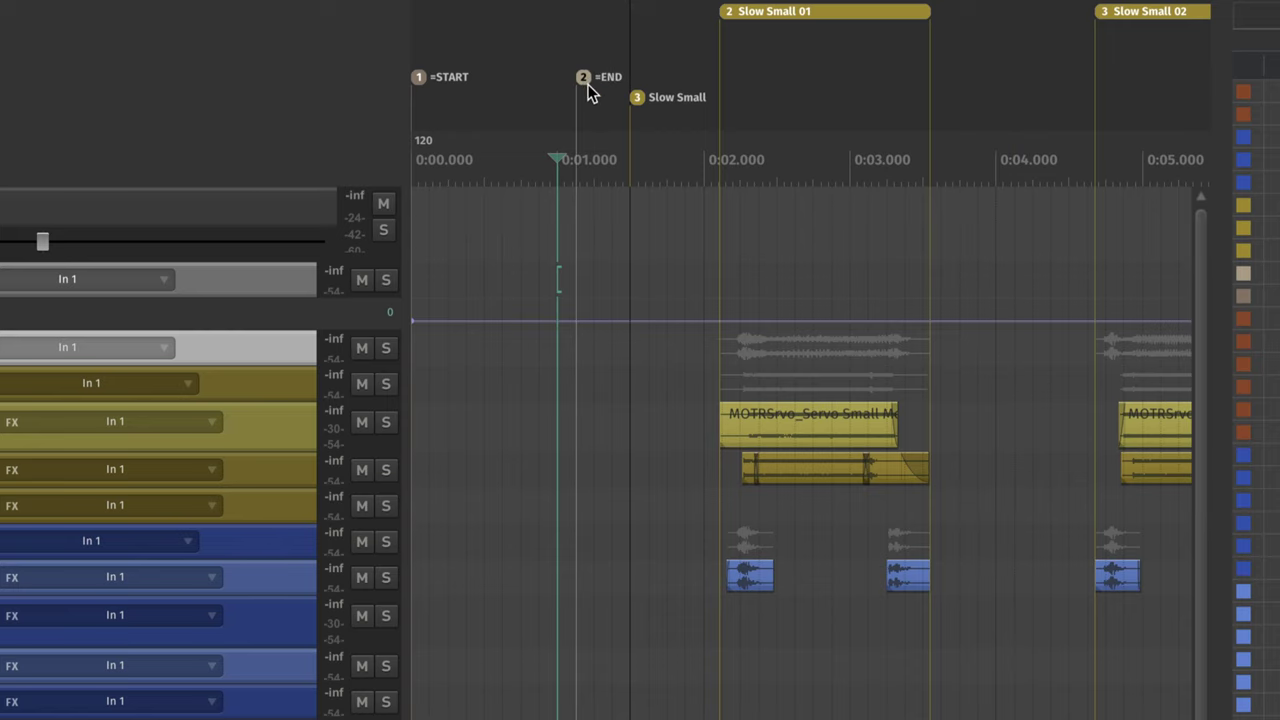
pyautogui.scroll(-1, 591, 90)
pyautogui.scroll(3, 630, 105)
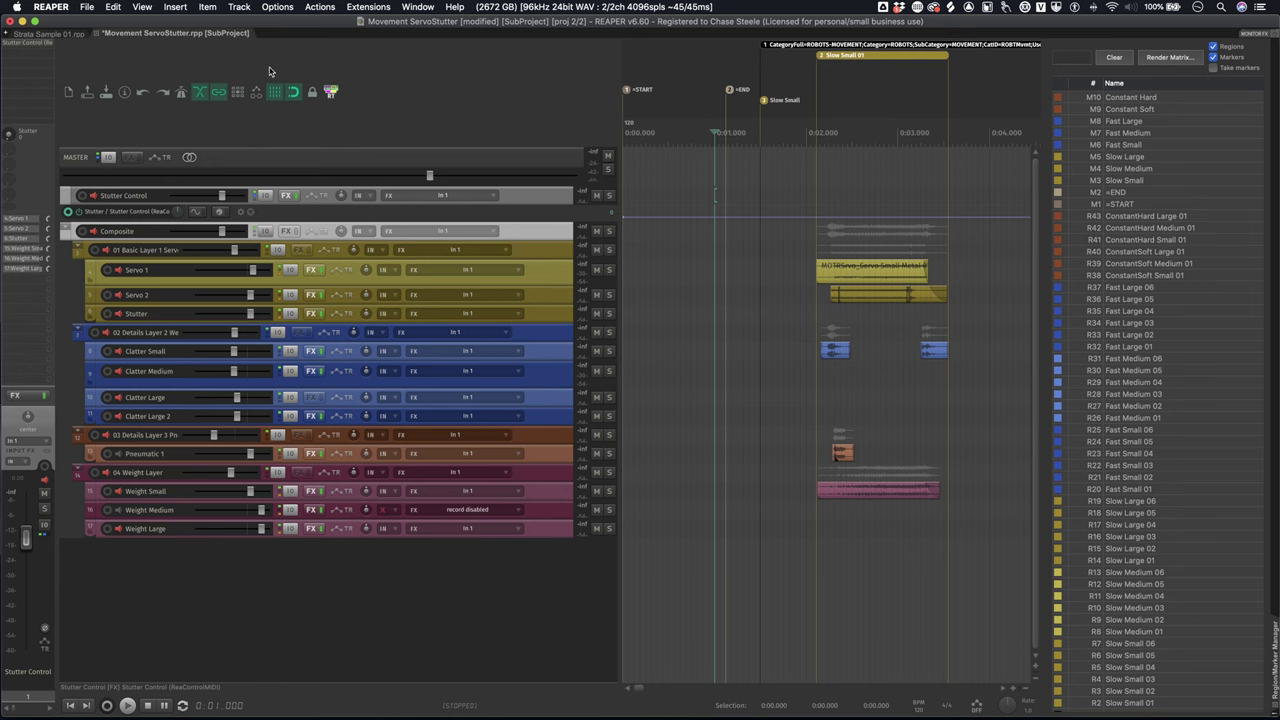
pyautogui.click(55, 38)
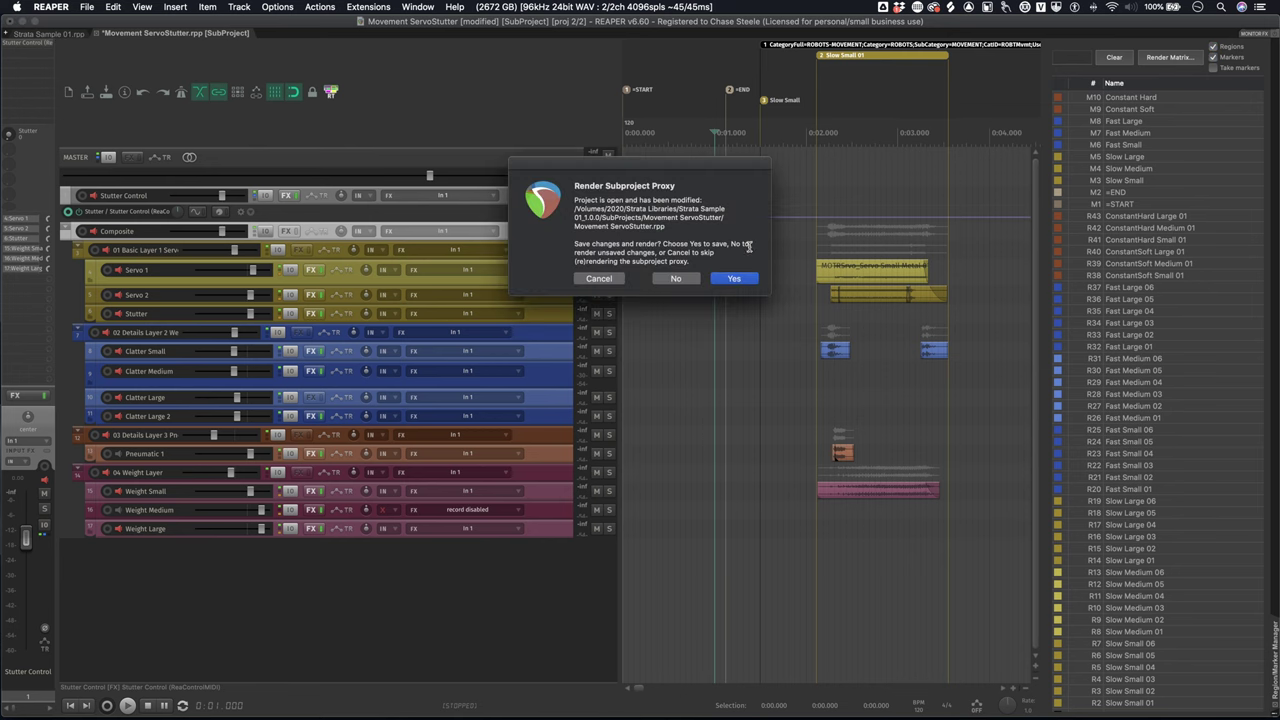
pyautogui.click(734, 279)
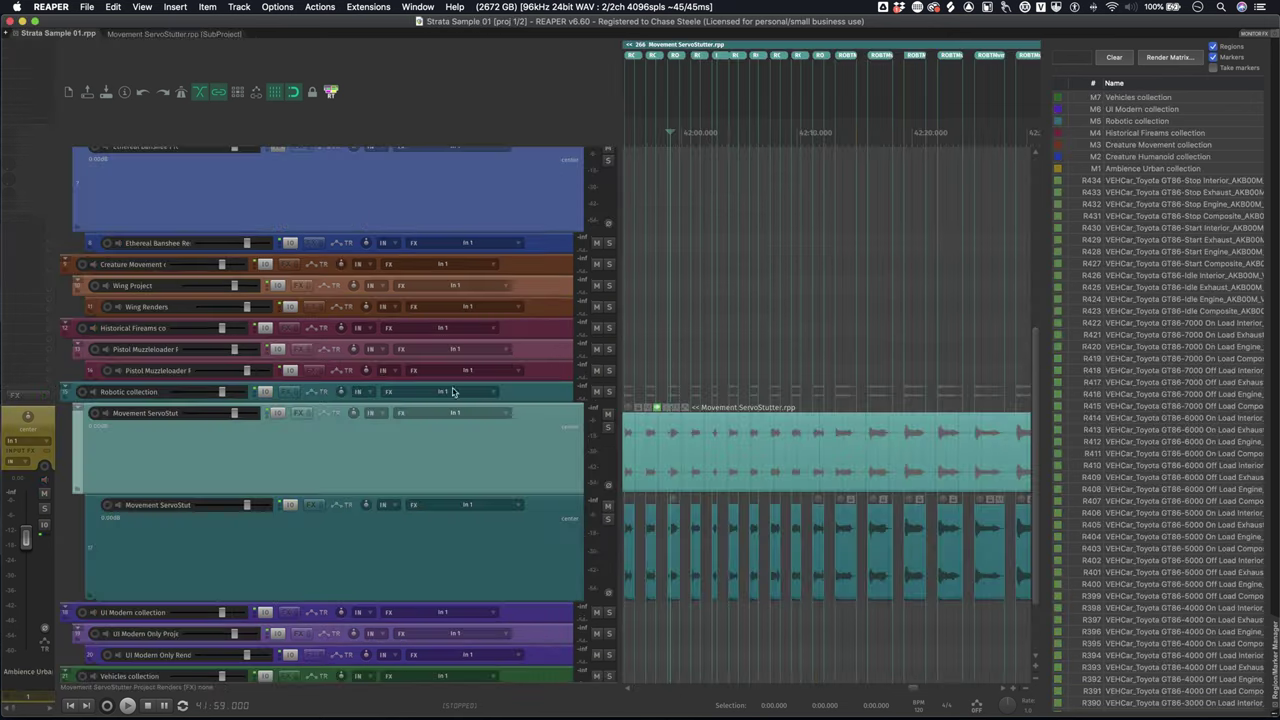
pyautogui.click(153, 34)
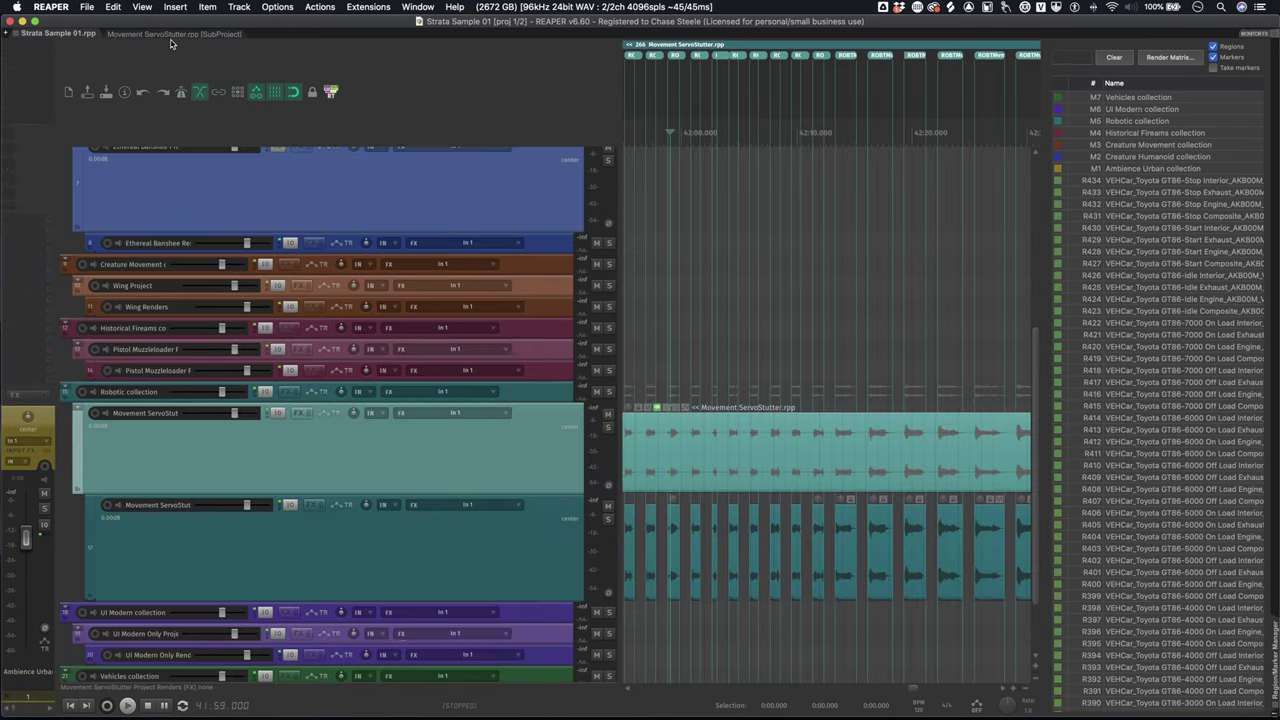
# Re-check 'Do not automatically render subprojects' on the ServoStutter project tab.
pyautogui.click(172, 36)
pyautogui.rightClick(172, 36)
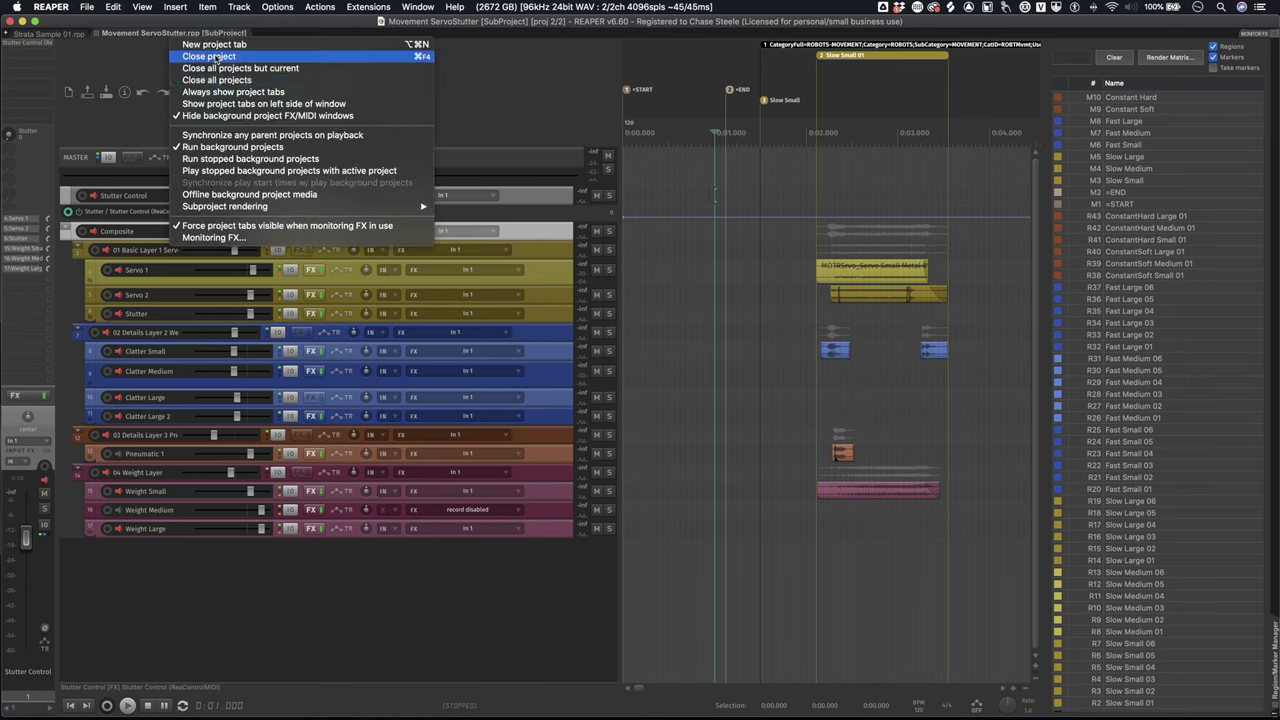
pyautogui.moveTo(355, 207)
pyautogui.click(466, 211)
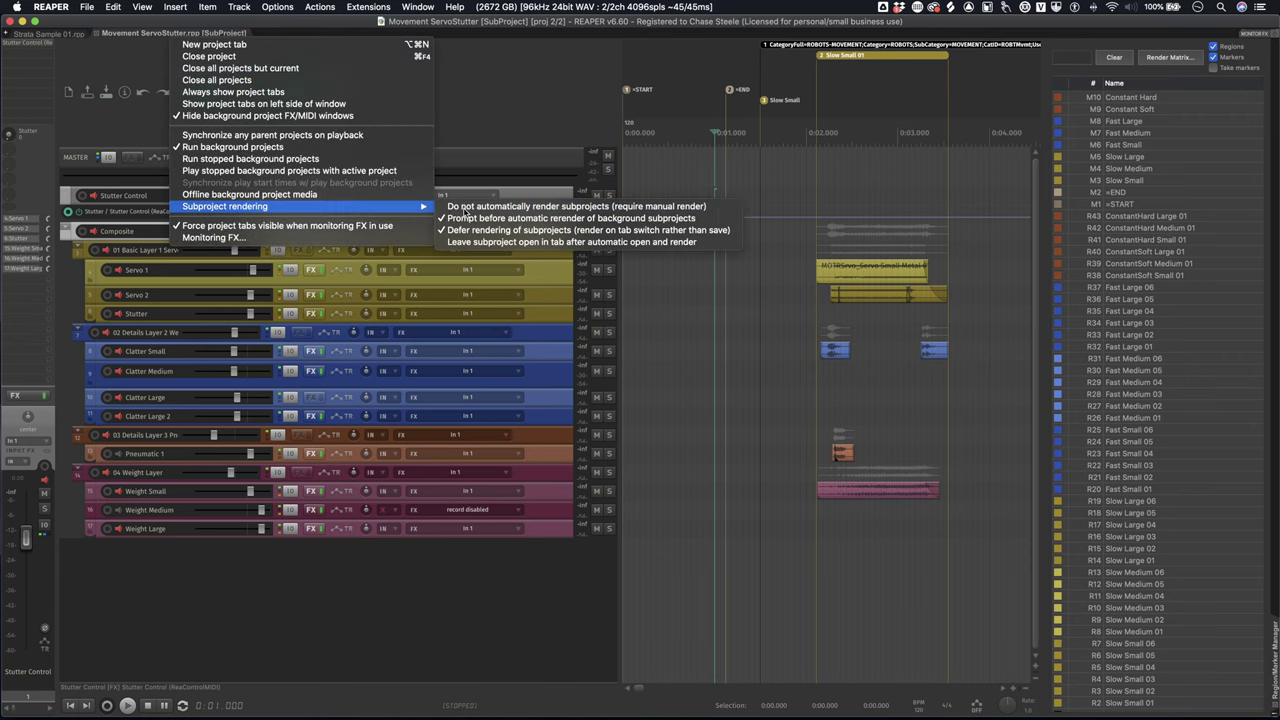